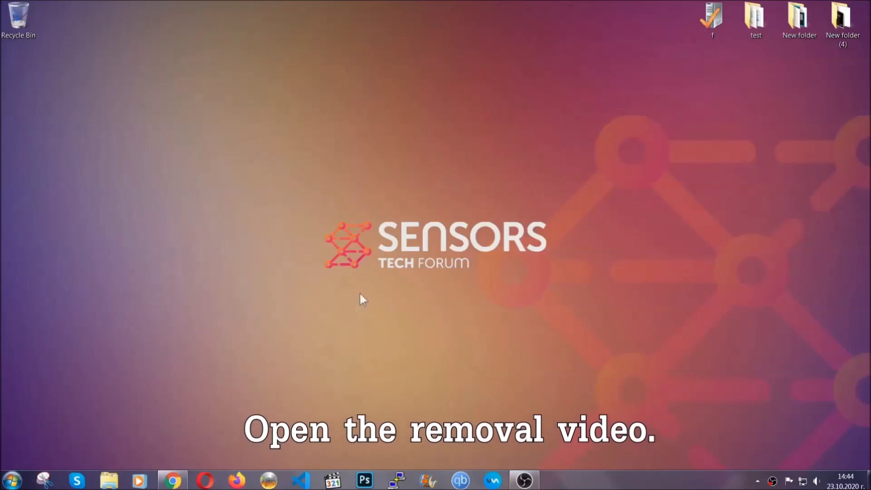
Open the removal video's linked article in Chrome and launch the downloaded SpyHunter installer.
{"action": "left_click", "coordinate": [174, 481]}
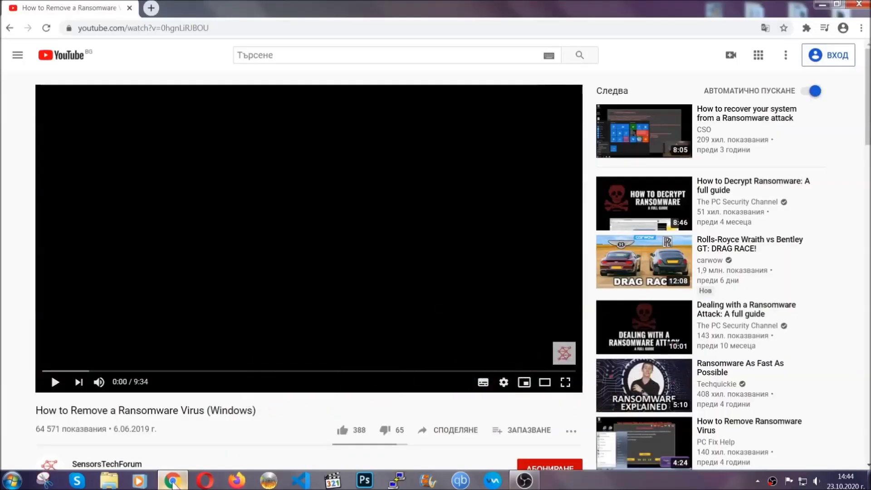
{"action": "scroll", "coordinate": [156, 369], "scroll_direction": "down", "scroll_amount": 3}
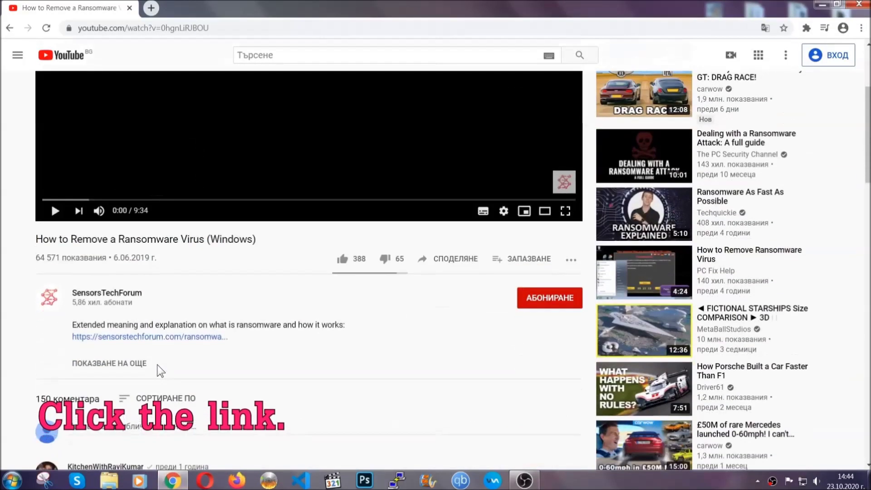
{"action": "left_click", "coordinate": [121, 337]}
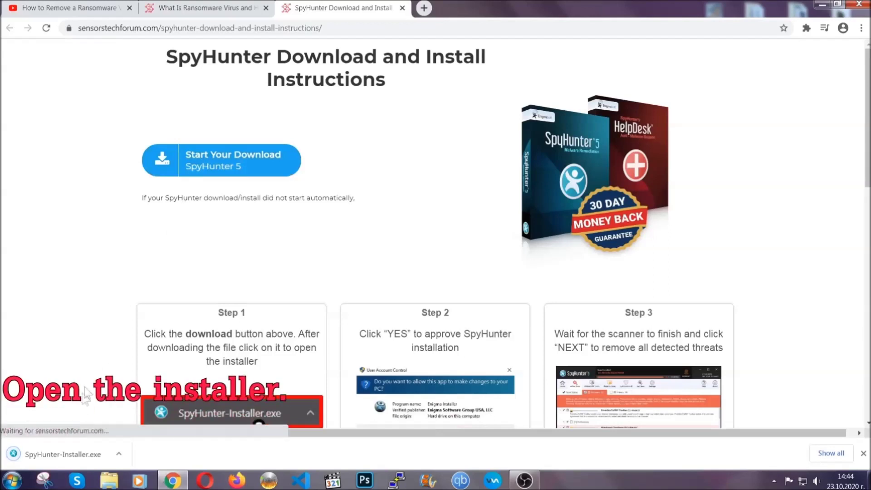
{"action": "left_click", "coordinate": [62, 453]}
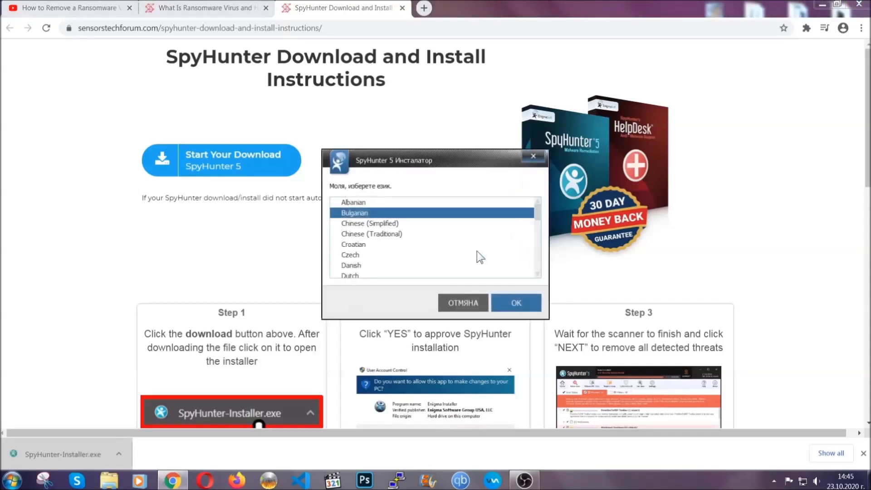
{"action": "scroll", "coordinate": [453, 252], "scroll_direction": "down", "scroll_amount": 2}
{"action": "scroll", "coordinate": [436, 250], "scroll_direction": "down", "scroll_amount": 2}
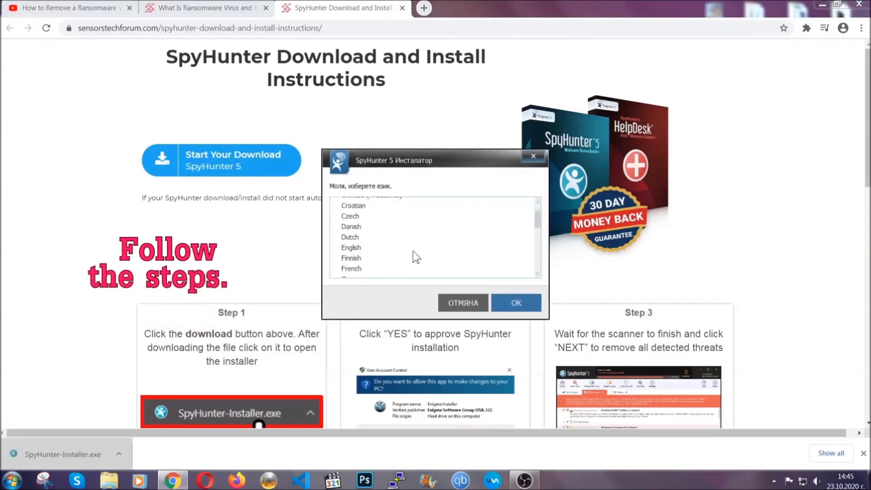
Install SpyHunter 5 in English, accepting the licence, then close the finished installer.
{"action": "left_click", "coordinate": [410, 249]}
{"action": "left_click", "coordinate": [507, 303]}
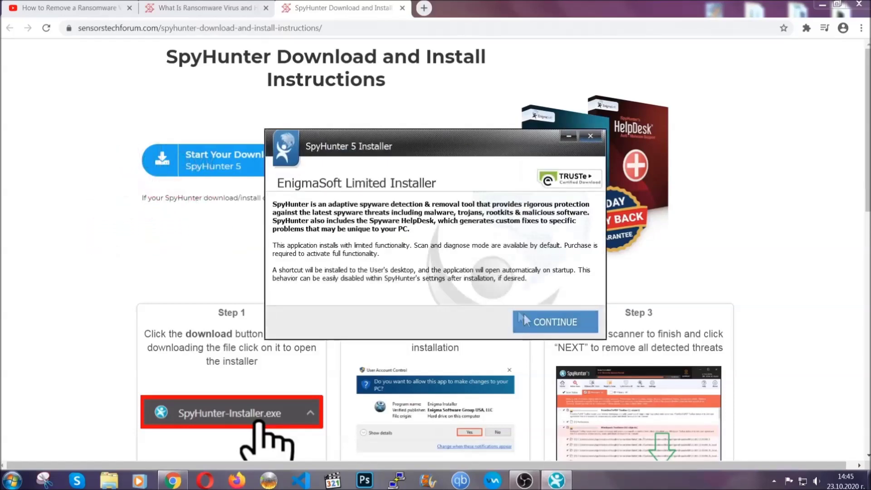
{"action": "left_click", "coordinate": [523, 318]}
{"action": "left_click", "coordinate": [500, 294]}
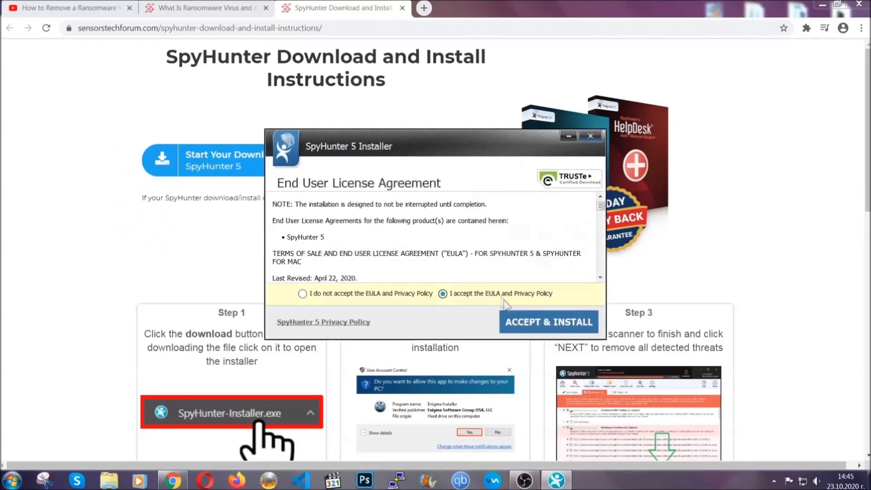
{"action": "left_click", "coordinate": [521, 321]}
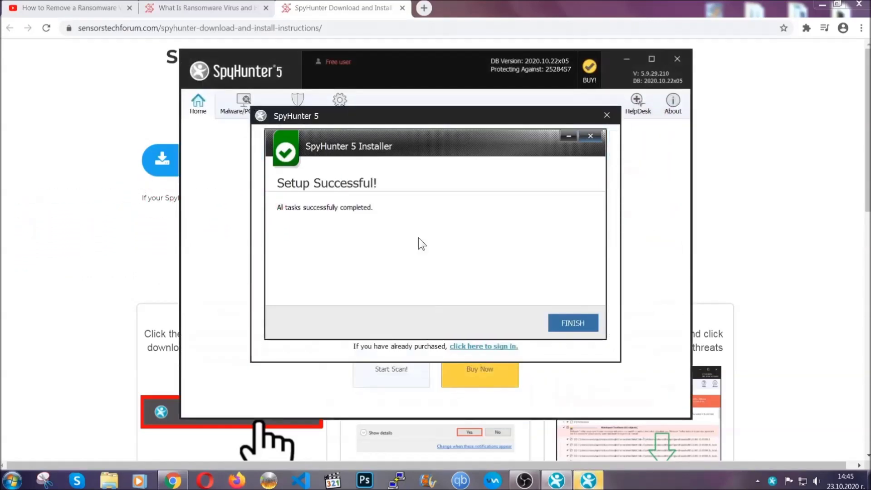
{"action": "left_click", "coordinate": [558, 325]}
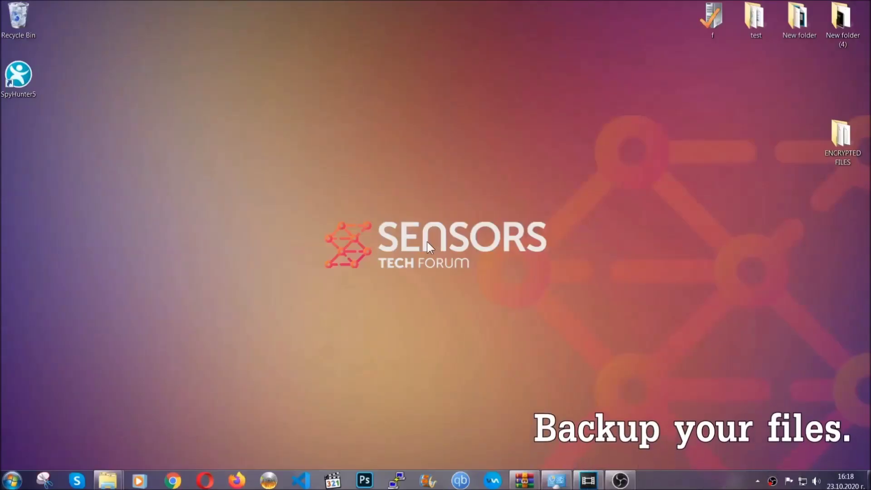
Copy all six encrypted .efji files from the ENCRYPTED FILES folder.
{"action": "double_click", "coordinate": [836, 140]}
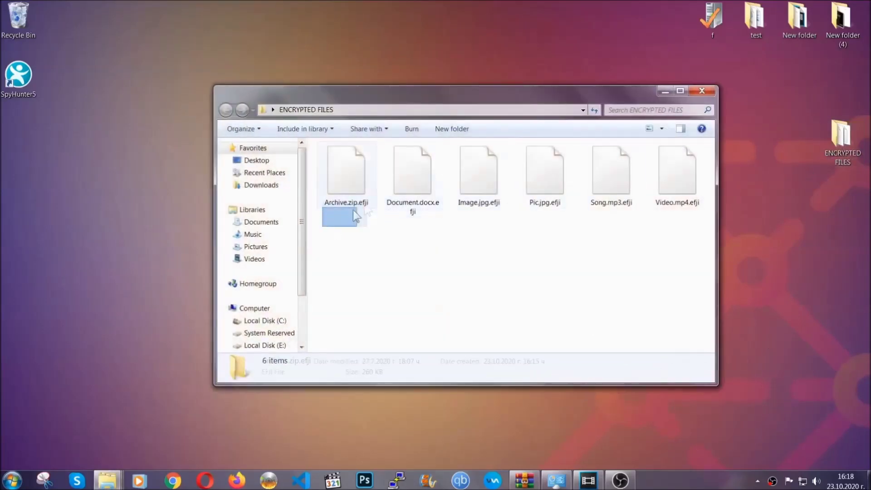
{"action": "left_click_drag", "start_coordinate": [354, 217], "coordinate": [682, 162]}
{"action": "right_click", "coordinate": [682, 161]}
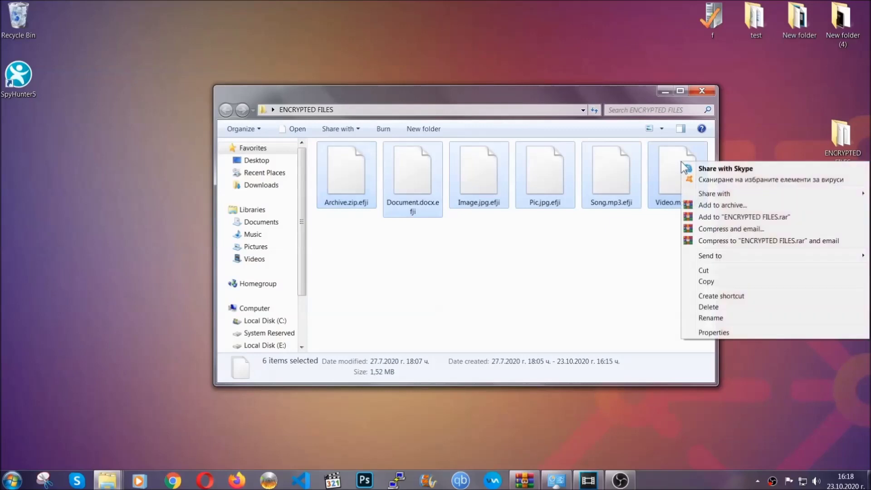
{"action": "left_click", "coordinate": [706, 283]}
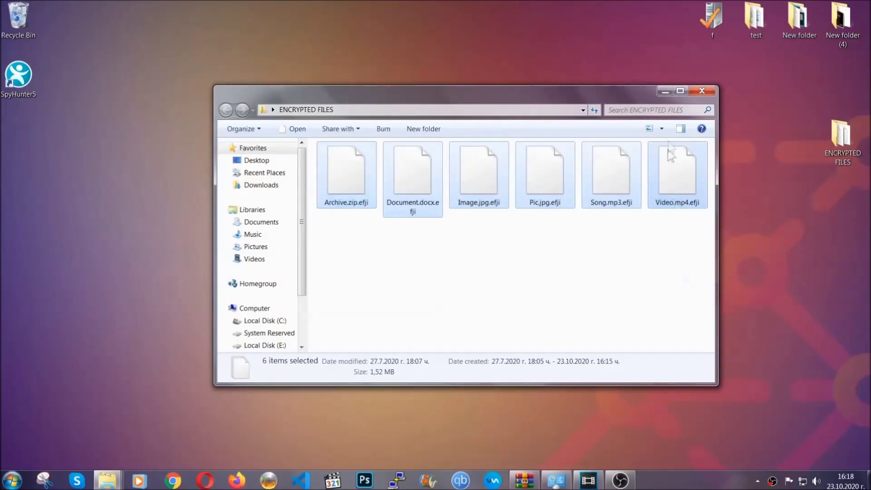
Paste the six copied files onto FLASH DRIVE (H:) and close its window.
{"action": "left_click", "coordinate": [665, 91]}
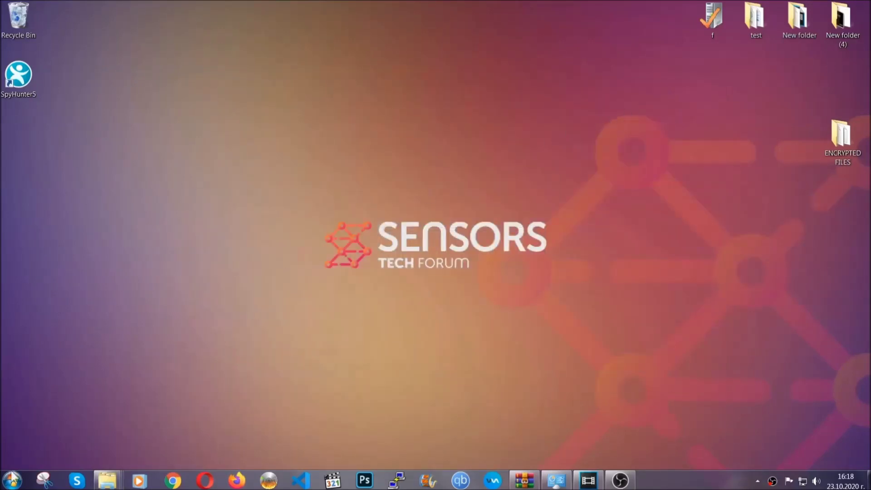
{"action": "left_click", "coordinate": [11, 480]}
{"action": "left_click", "coordinate": [166, 342]}
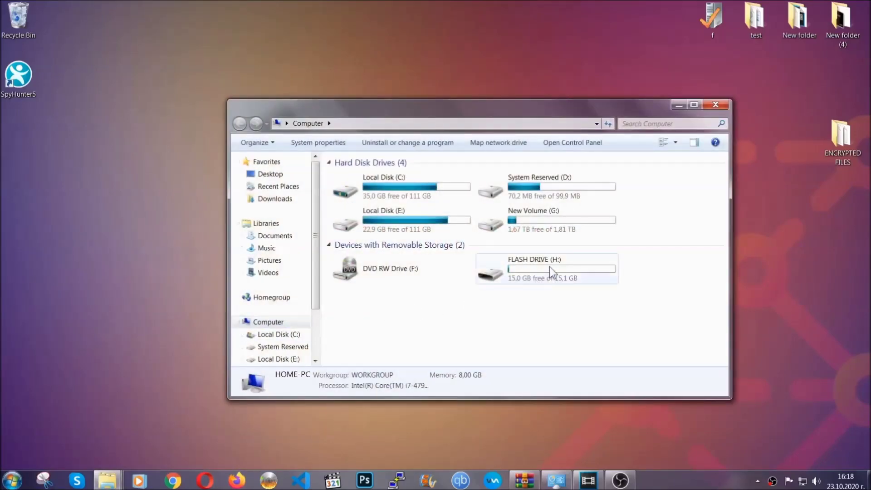
{"action": "double_click", "coordinate": [549, 266]}
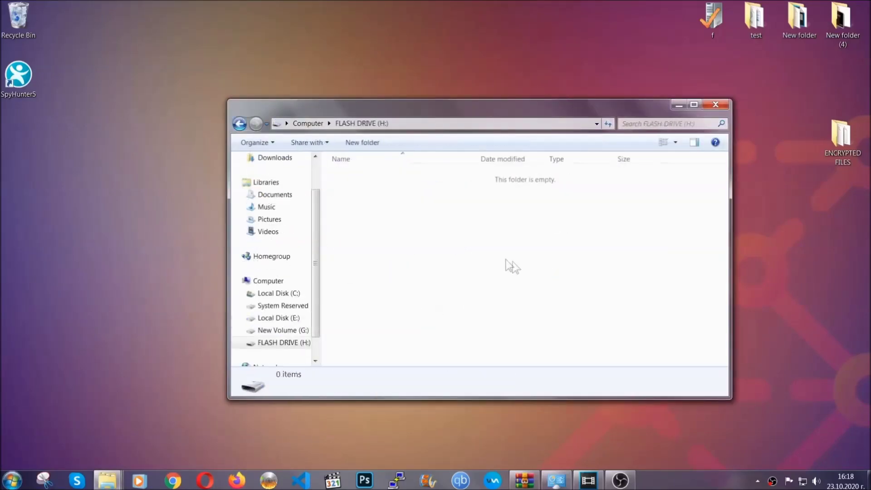
{"action": "right_click", "coordinate": [376, 204]}
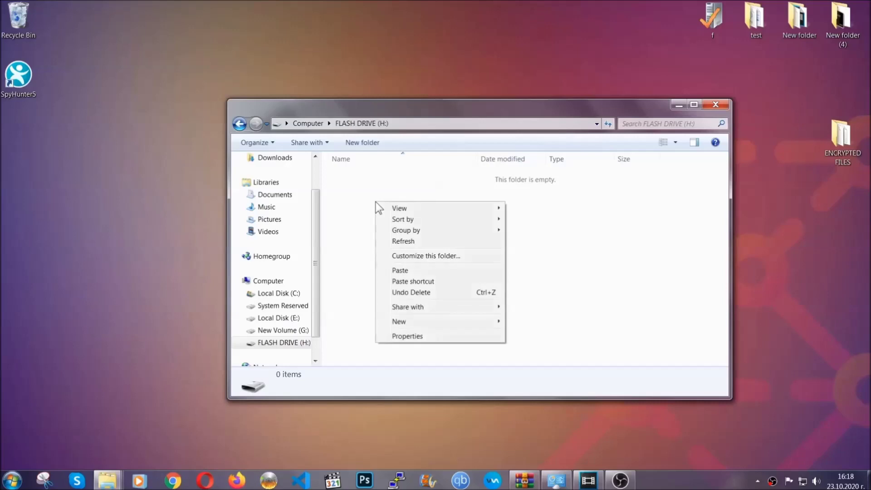
{"action": "left_click", "coordinate": [397, 271]}
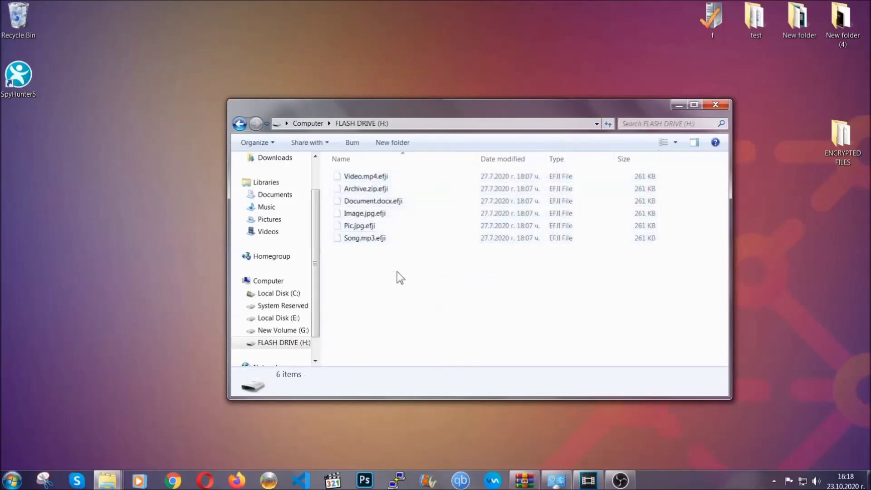
{"action": "left_click", "coordinate": [716, 106]}
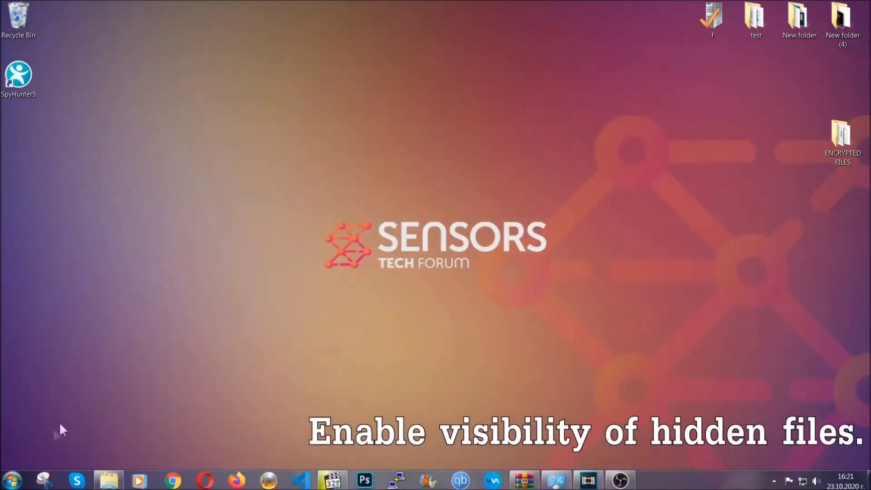
Turn on showing hidden files, folders and drives in Folder Options and apply it.
{"action": "left_click", "coordinate": [12, 481]}
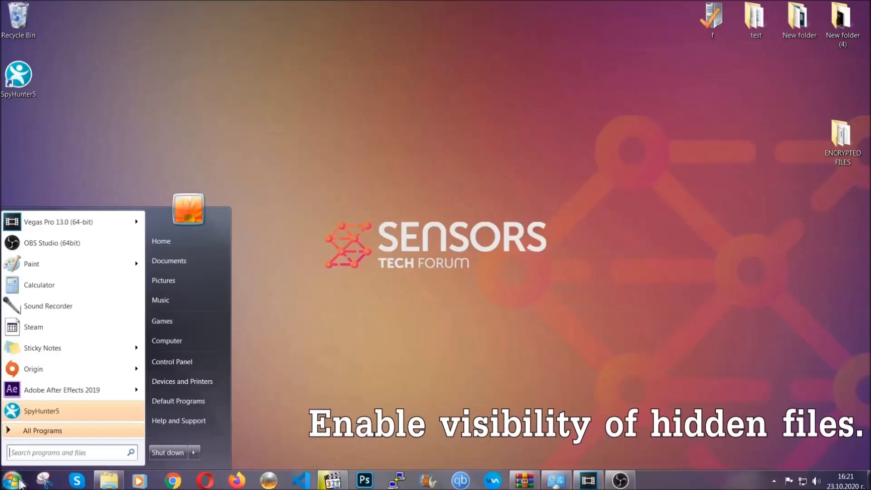
{"action": "left_click", "coordinate": [38, 449]}
{"action": "type", "text": "s"}
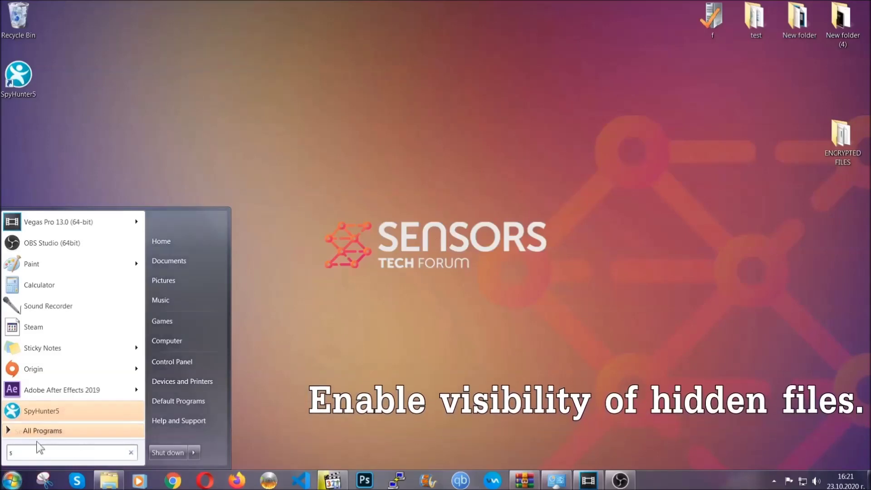
{"action": "type", "text": "howh"}
{"action": "key", "text": "BackSpace"}
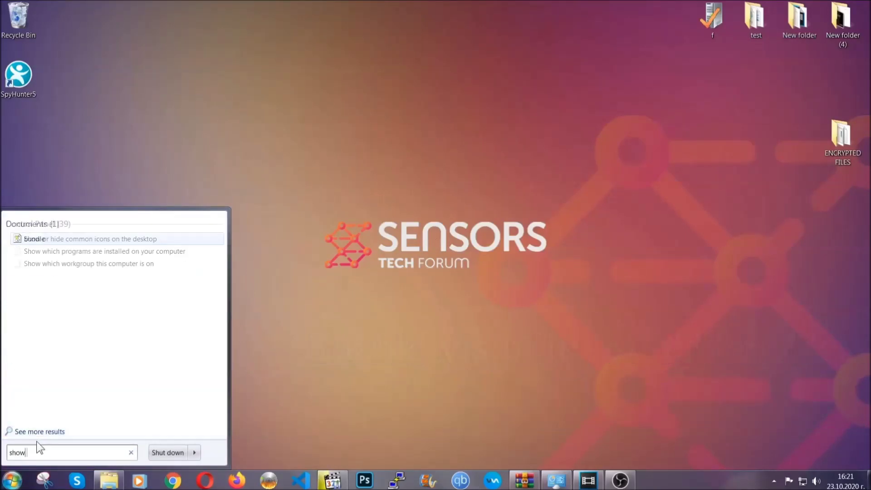
{"action": "type", "text": " hidden files"}
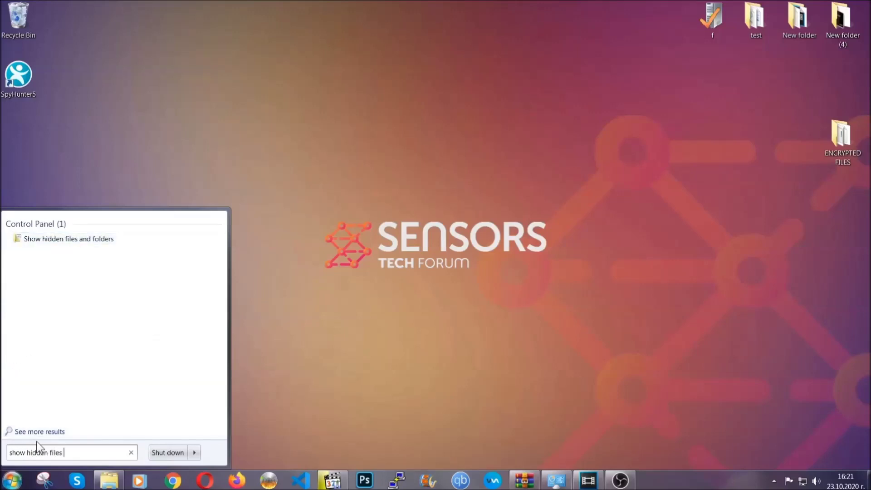
{"action": "type", "text": " and folders"}
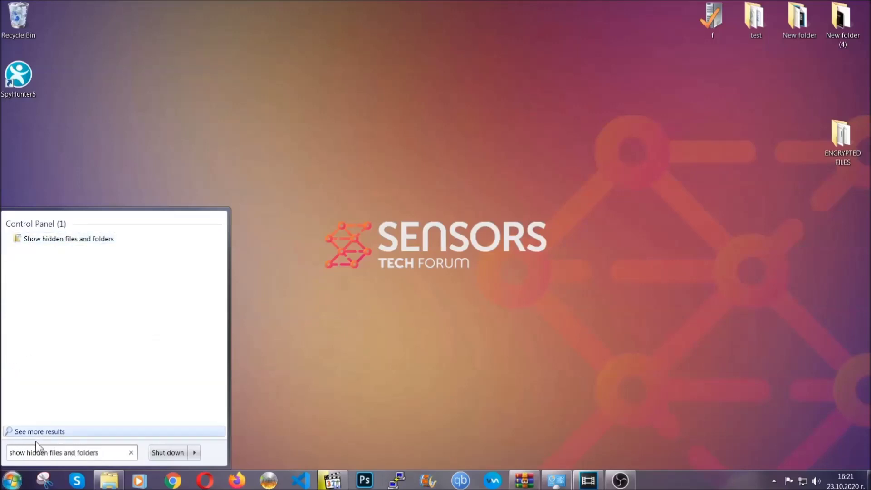
{"action": "left_click", "coordinate": [102, 240]}
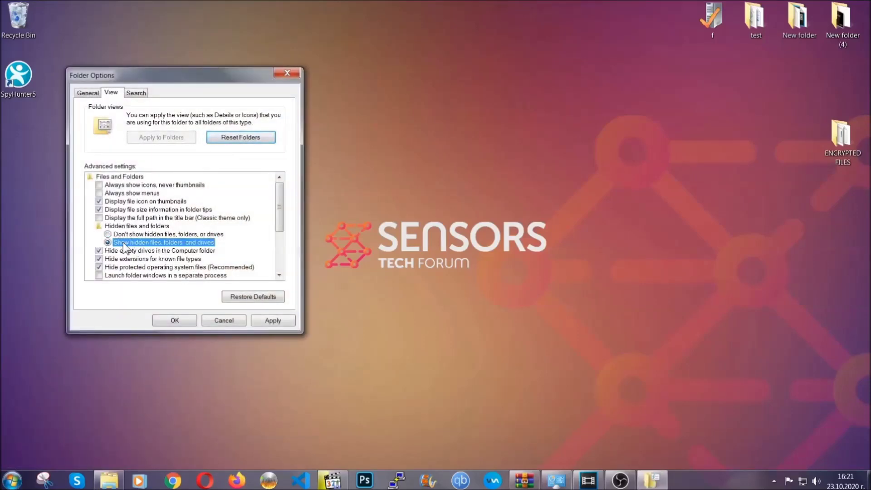
{"action": "left_click", "coordinate": [270, 323]}
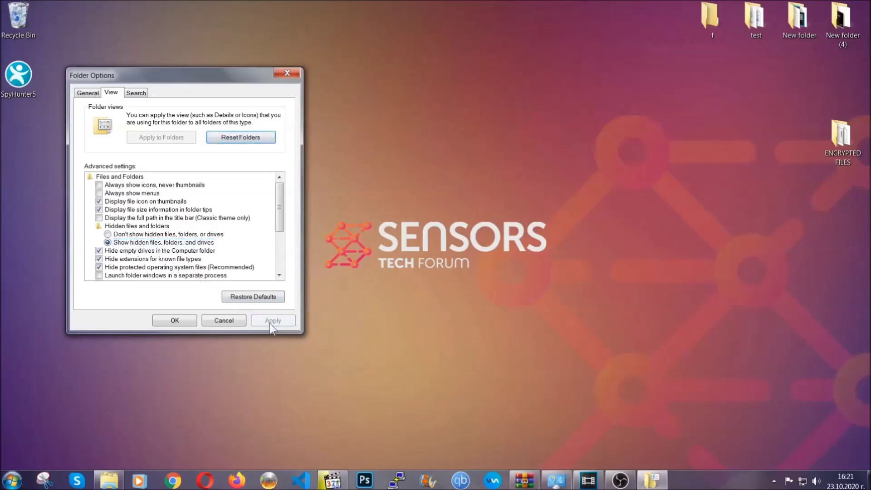
{"action": "left_click", "coordinate": [173, 320]}
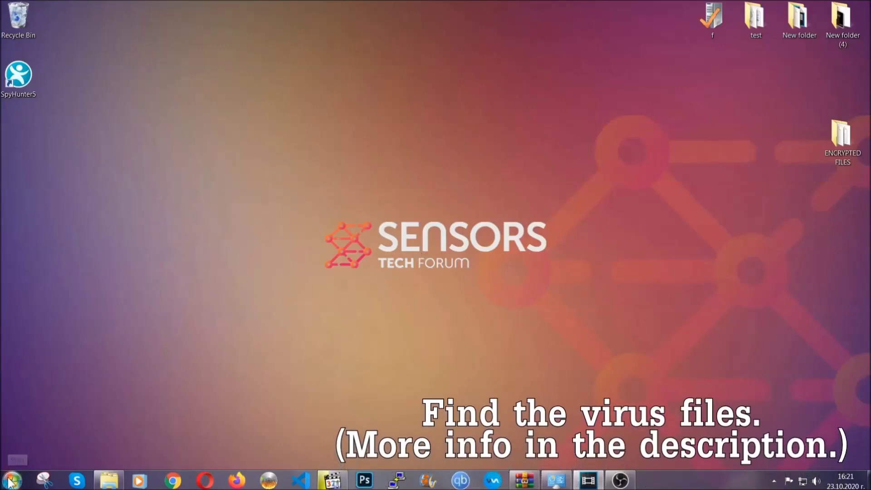
{"action": "key", "text": "super"}
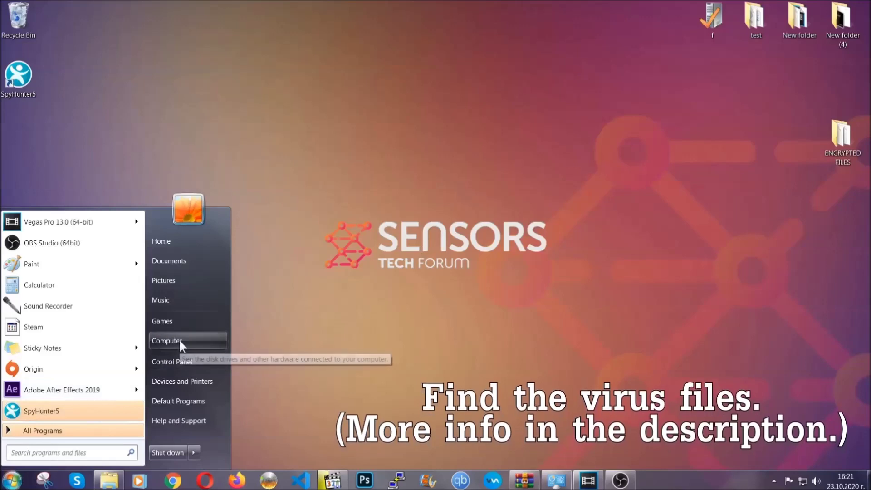
Search Computer for the virus executable with fileextension:exe plus the virus name.
{"action": "left_click", "coordinate": [179, 340]}
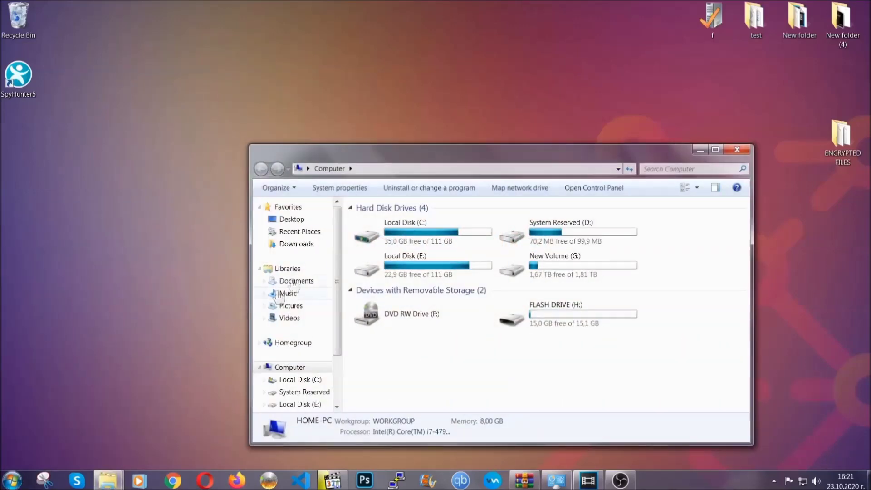
{"action": "left_click_drag", "start_coordinate": [474, 159], "coordinate": [417, 121]}
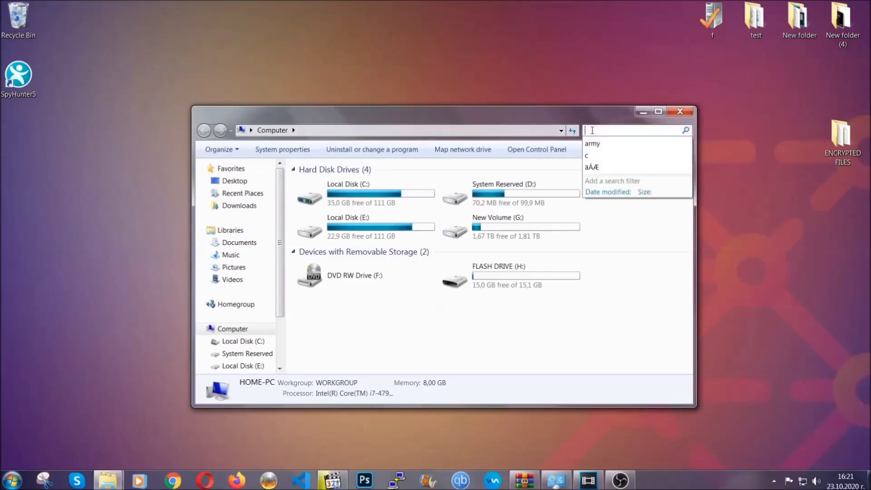
{"action": "type", "text": "file"}
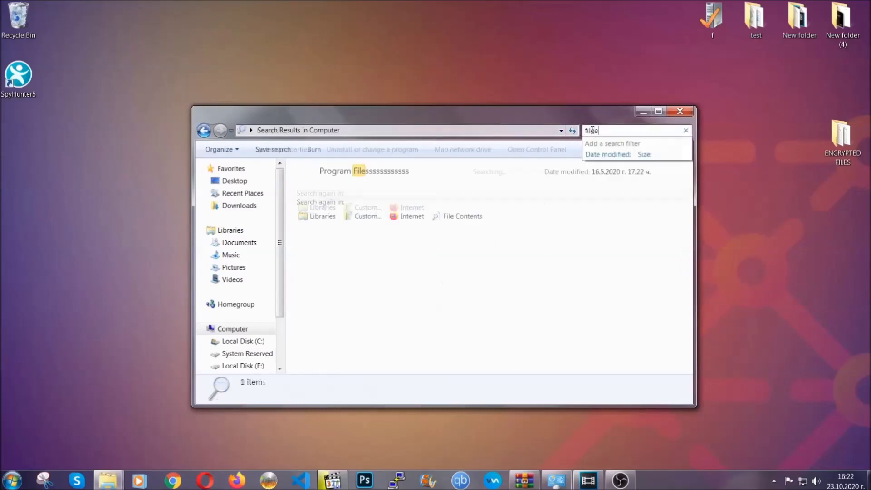
{"action": "type", "text": "extension"}
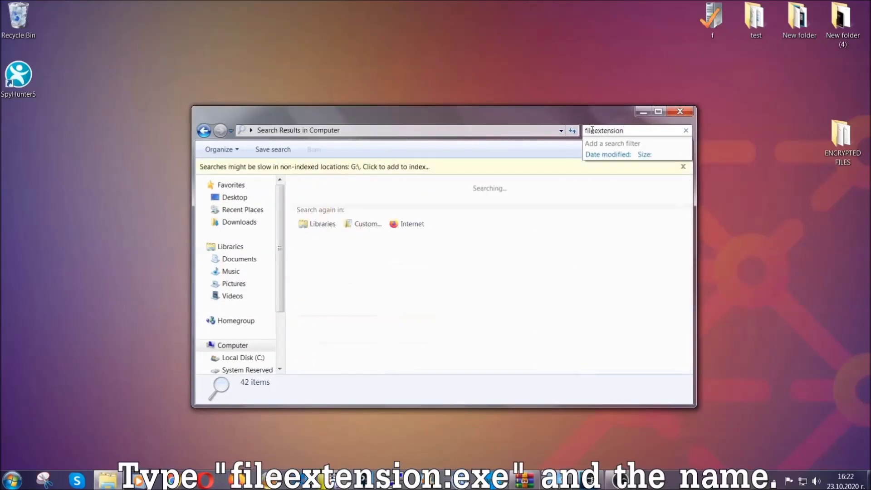
{"action": "type", "text": ":exe E"}
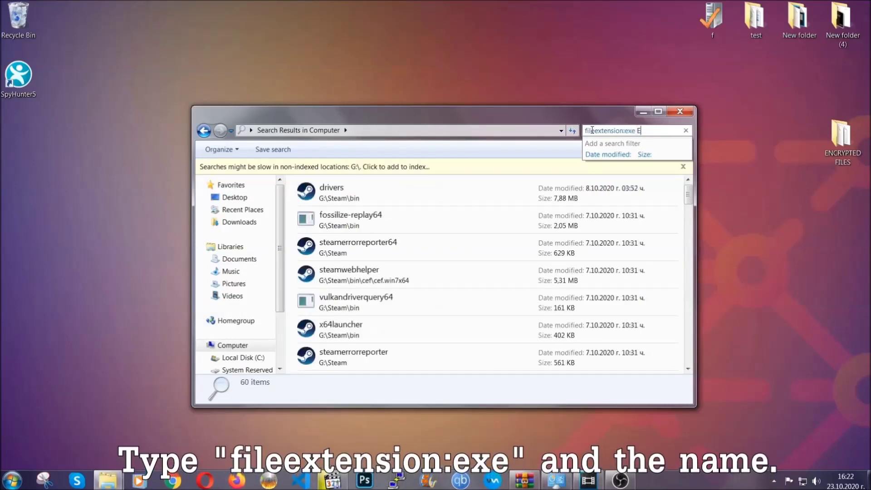
{"action": "type", "text": "xampl"}
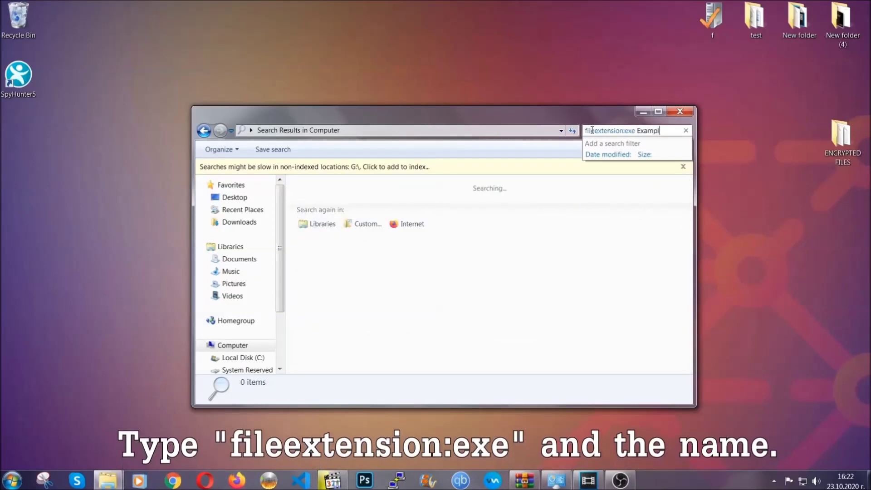
{"action": "type", "text": "e Virus Name"}
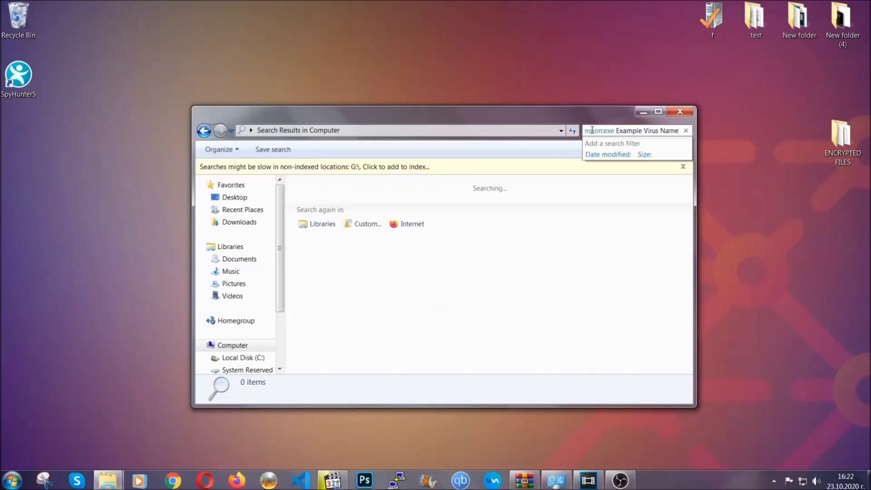
{"action": "key", "text": "Return"}
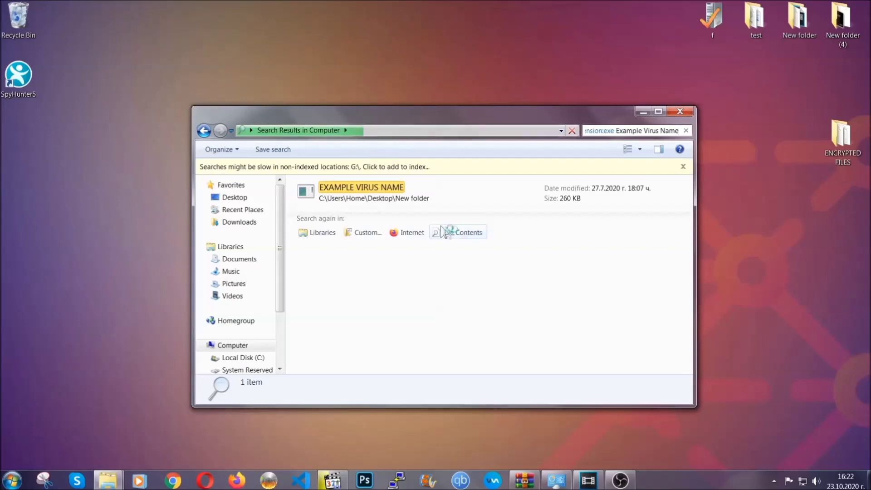
Delete the EXAMPLE VIRUS NAME file to the Recycle Bin and close the search window.
{"action": "left_click", "coordinate": [380, 184]}
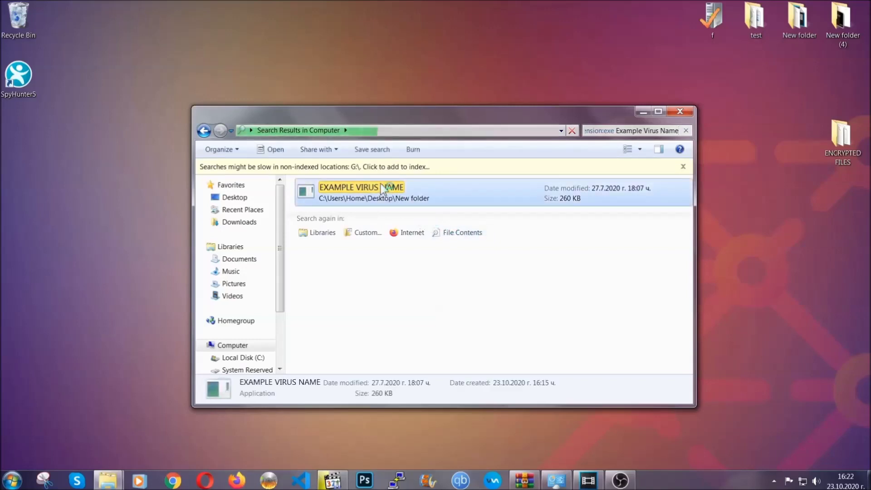
{"action": "right_click", "coordinate": [385, 189]}
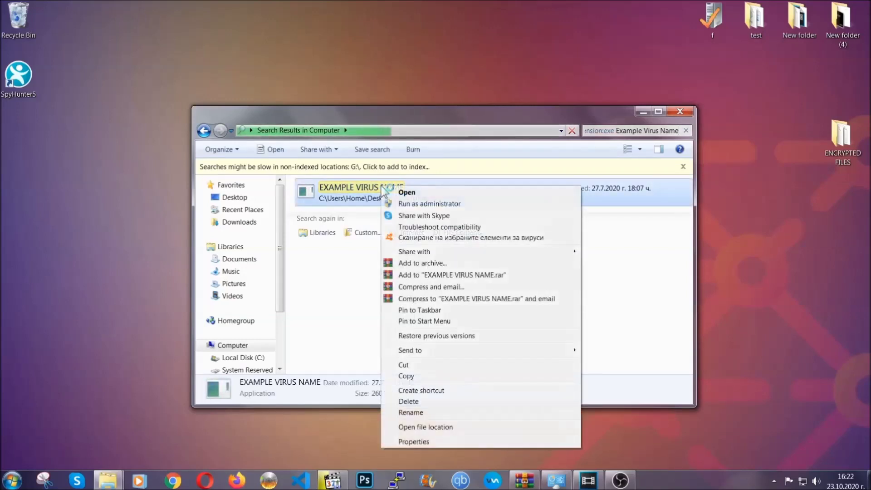
{"action": "left_click", "coordinate": [421, 402]}
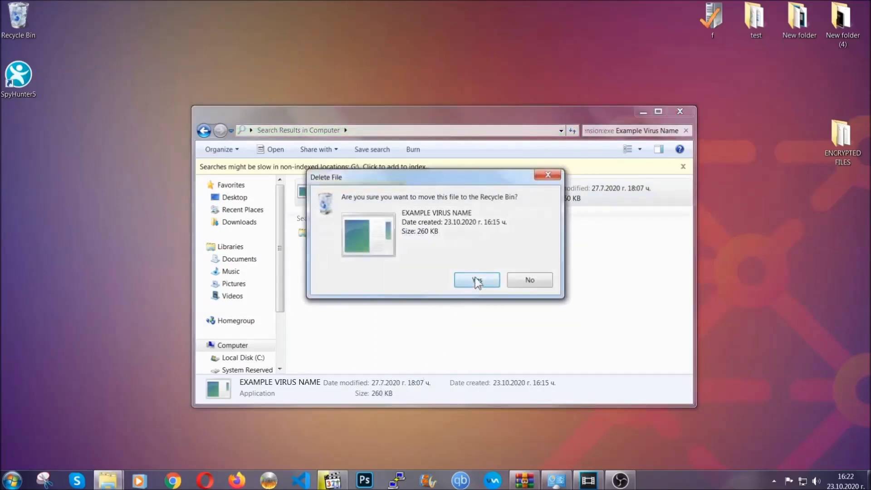
{"action": "left_click", "coordinate": [476, 281]}
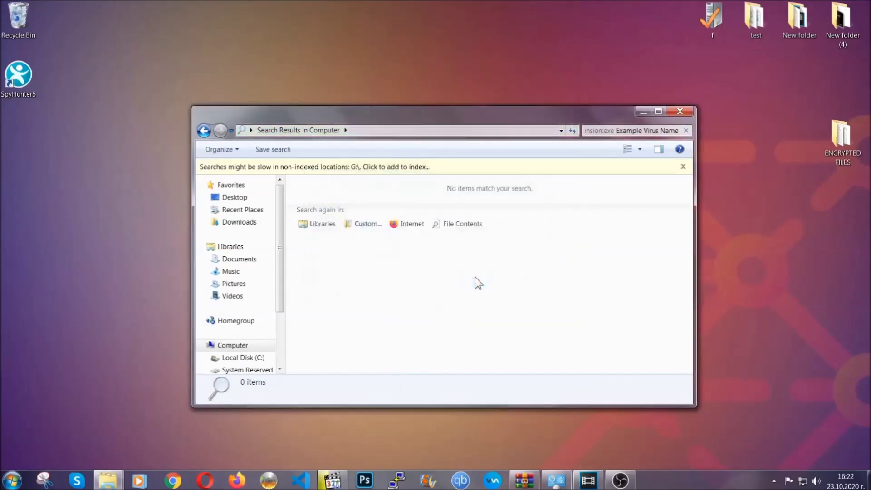
{"action": "left_click", "coordinate": [680, 111]}
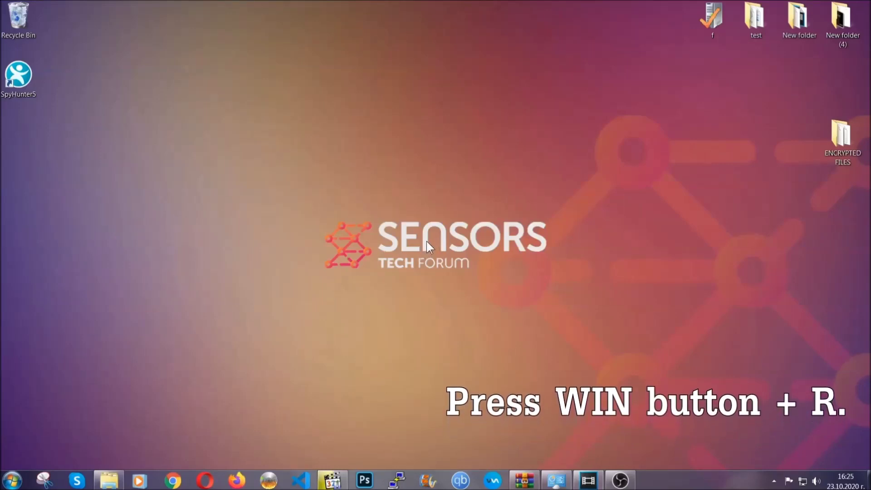
Run REGEDIT from the Run dialog in place of the old cmd entry.
{"action": "key", "text": "super+r"}
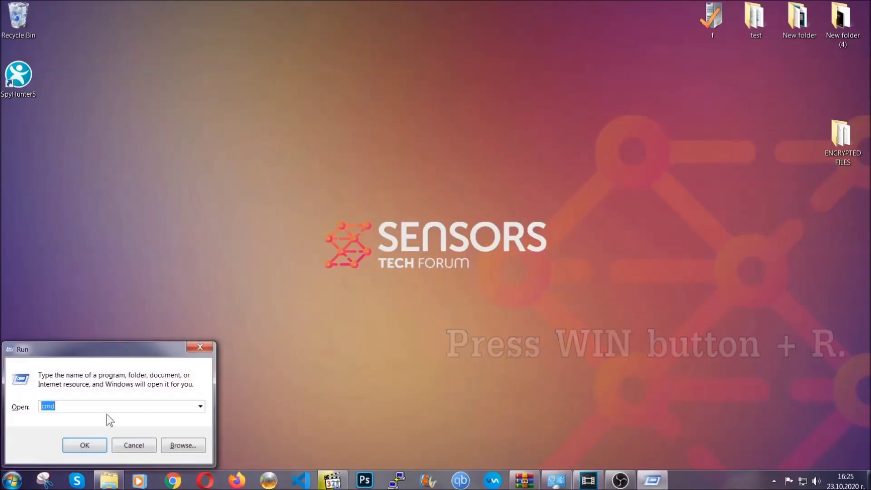
{"action": "left_click", "coordinate": [82, 412]}
{"action": "key", "text": "BackSpace"}
{"action": "key", "text": "BackSpace"}
{"action": "key", "text": "BackSpace"}
{"action": "type", "text": "REGEDIT"}
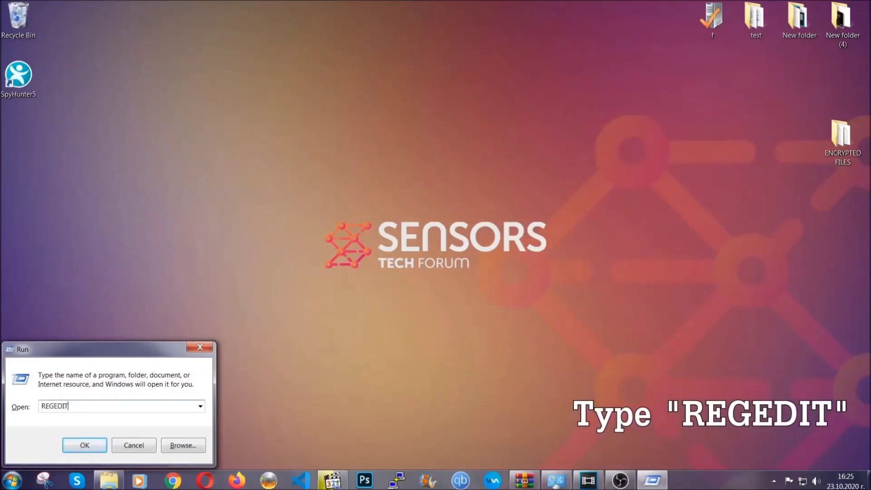
{"action": "left_click", "coordinate": [74, 443]}
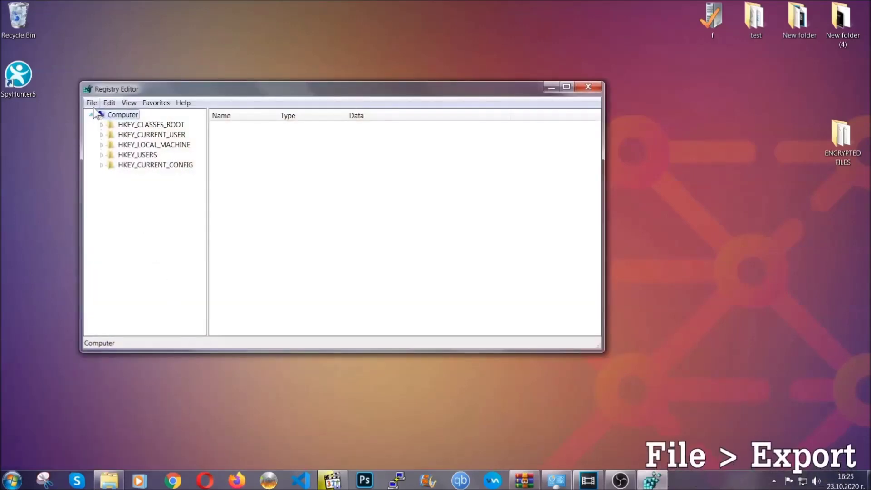
Export the entire registry to the Desktop as a file named BACKUP.
{"action": "left_click", "coordinate": [91, 103]}
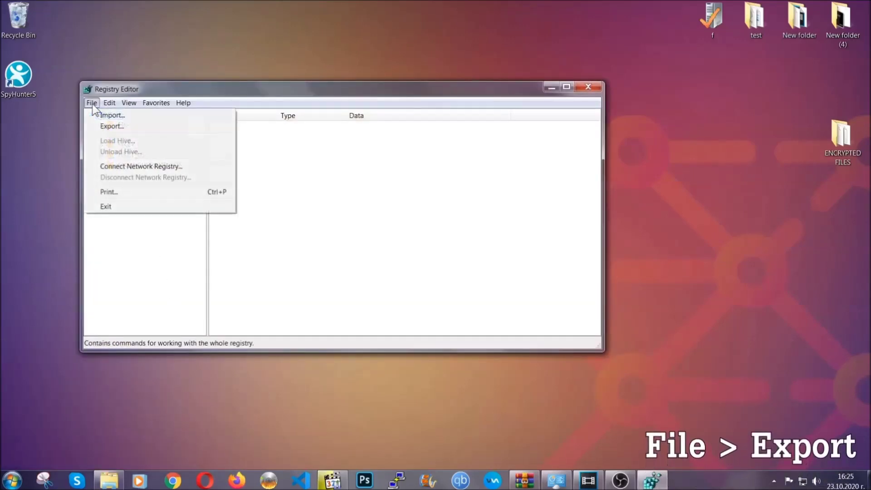
{"action": "left_click", "coordinate": [114, 125]}
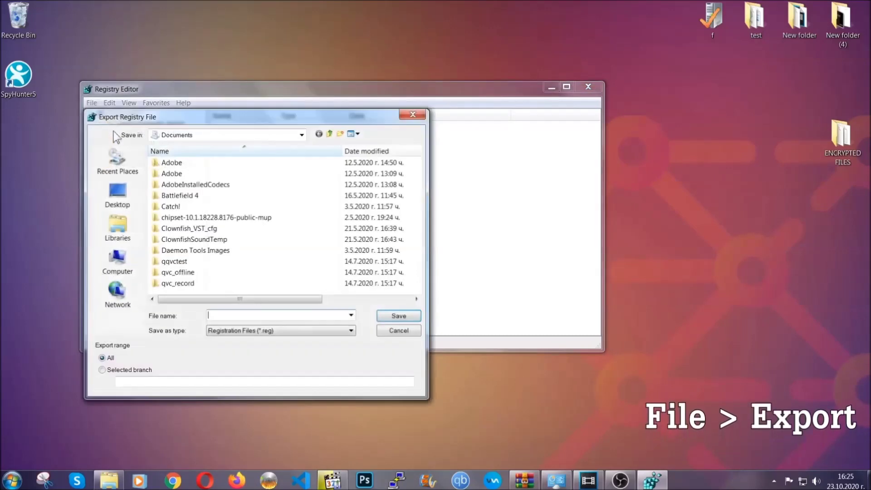
{"action": "left_click", "coordinate": [114, 193]}
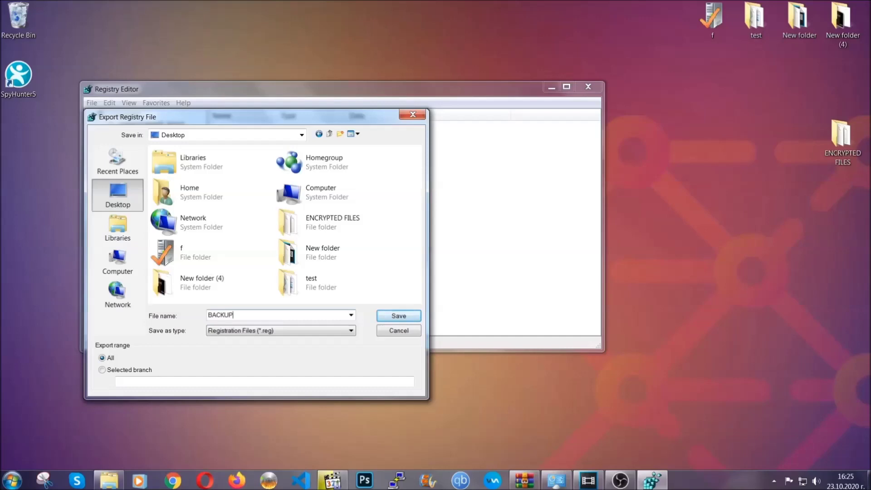
{"action": "left_click", "coordinate": [393, 317]}
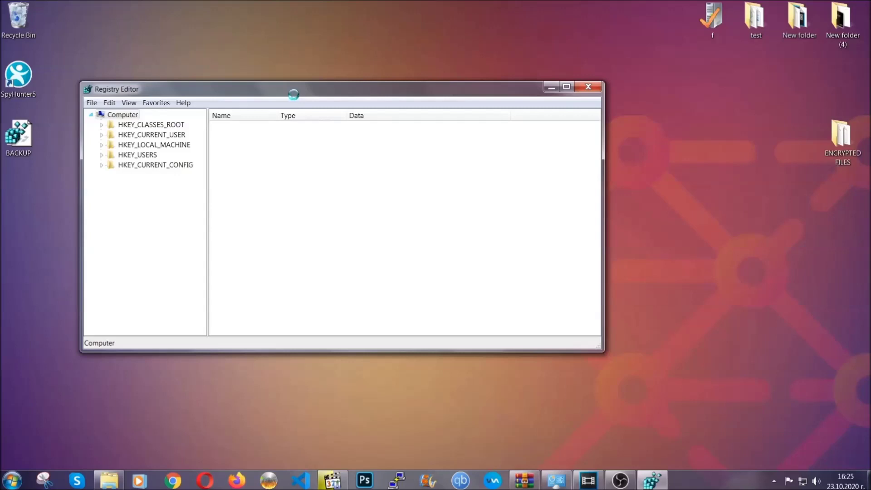
{"action": "left_click_drag", "start_coordinate": [294, 96], "coordinate": [380, 123]}
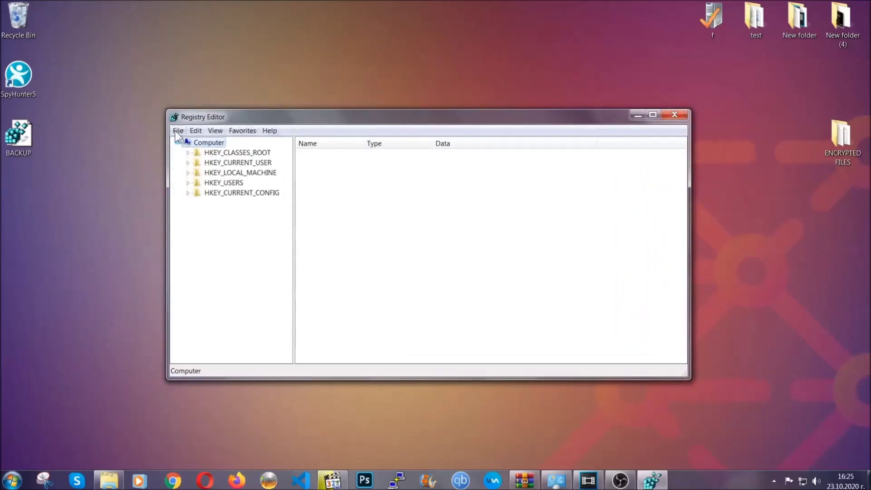
Search registry keys for RunOnce, landing on HKEY_CURRENT_USER\...\CurrentVersion\RunOnce.
{"action": "left_click", "coordinate": [178, 131]}
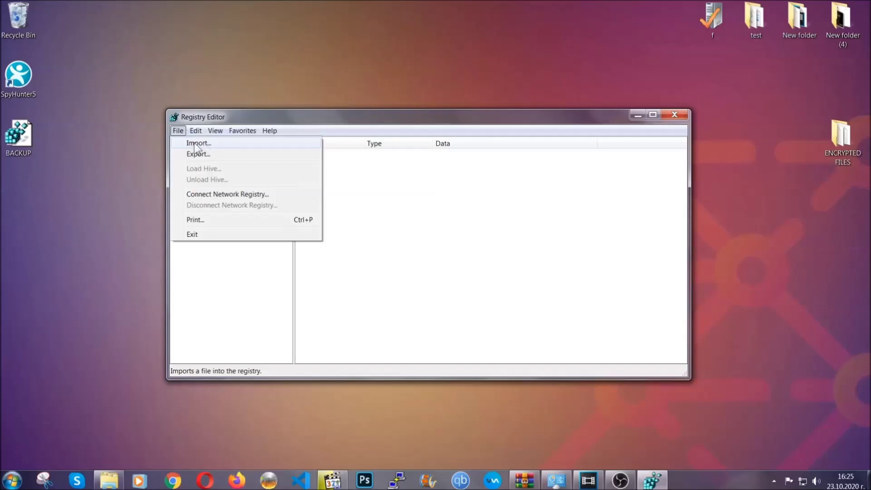
{"action": "left_click", "coordinate": [179, 131]}
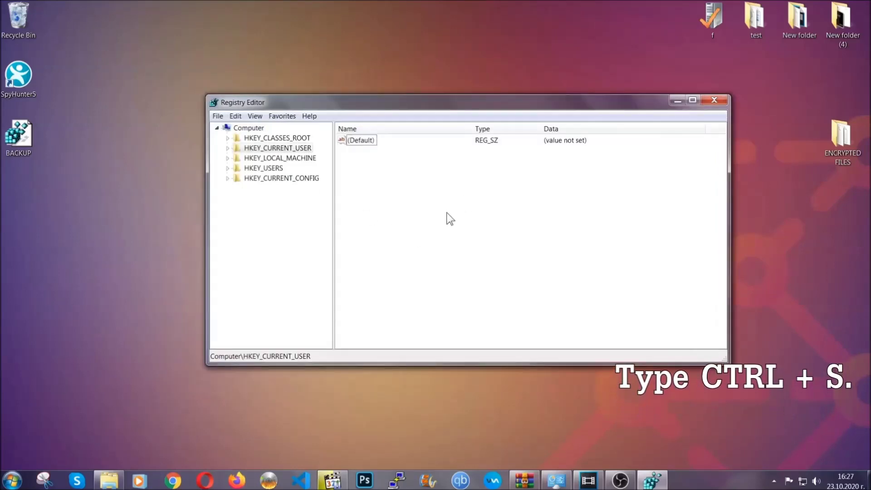
{"action": "key", "text": "ctrl+f"}
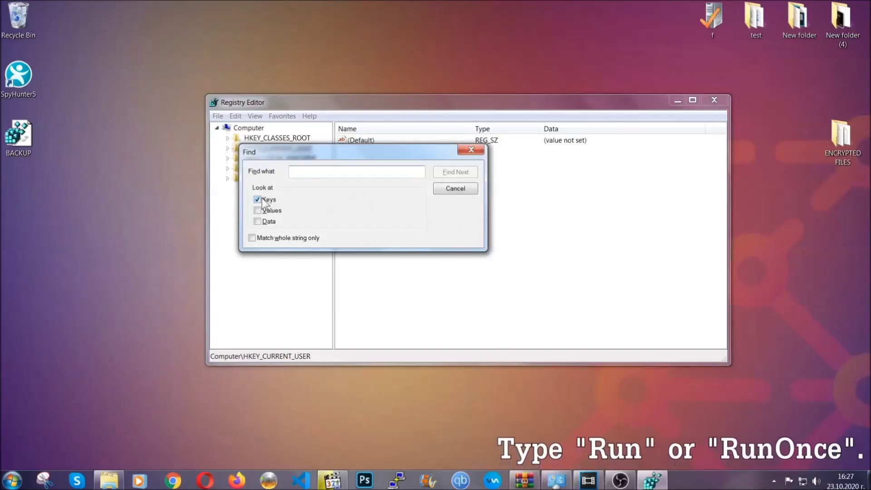
{"action": "left_click", "coordinate": [301, 171]}
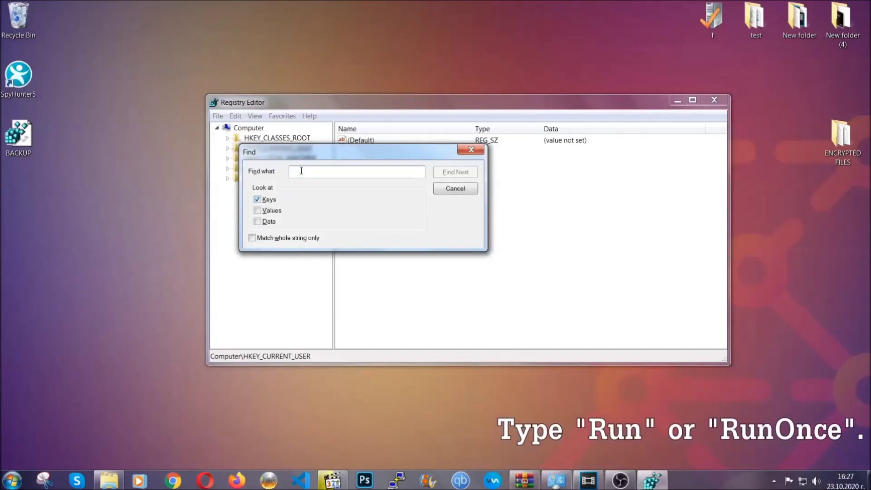
{"action": "type", "text": "RunO"}
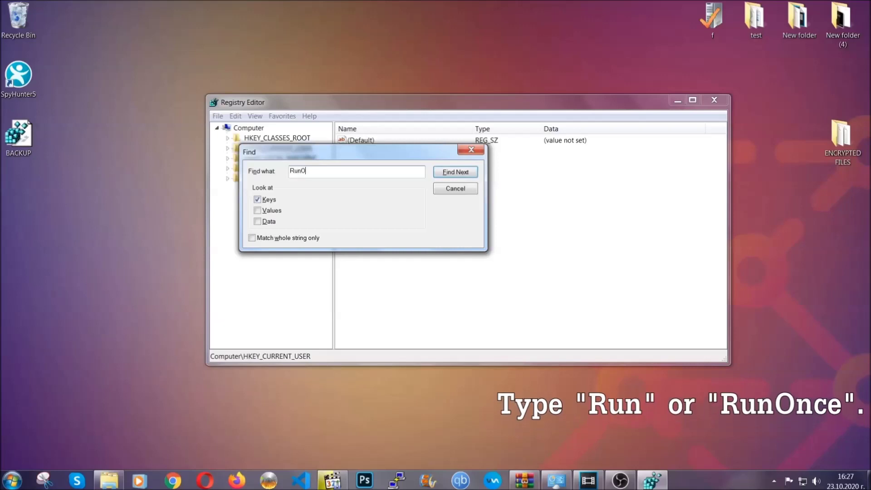
{"action": "type", "text": "nce"}
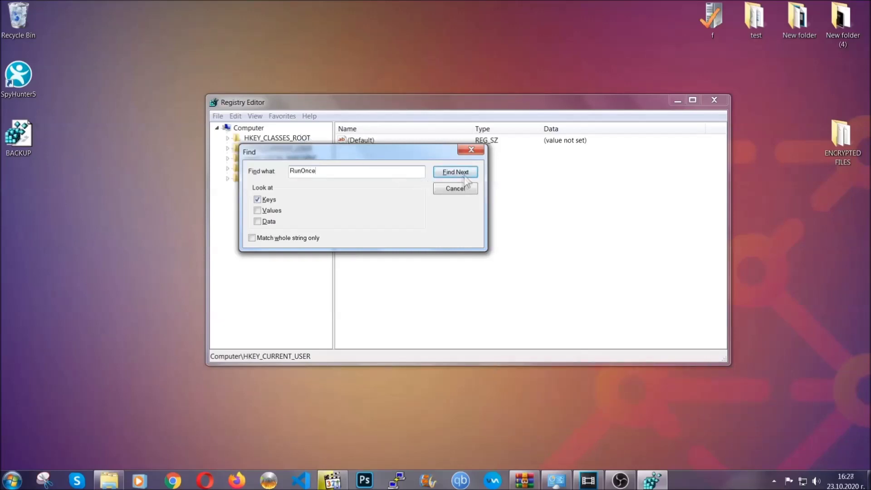
{"action": "left_click", "coordinate": [465, 175]}
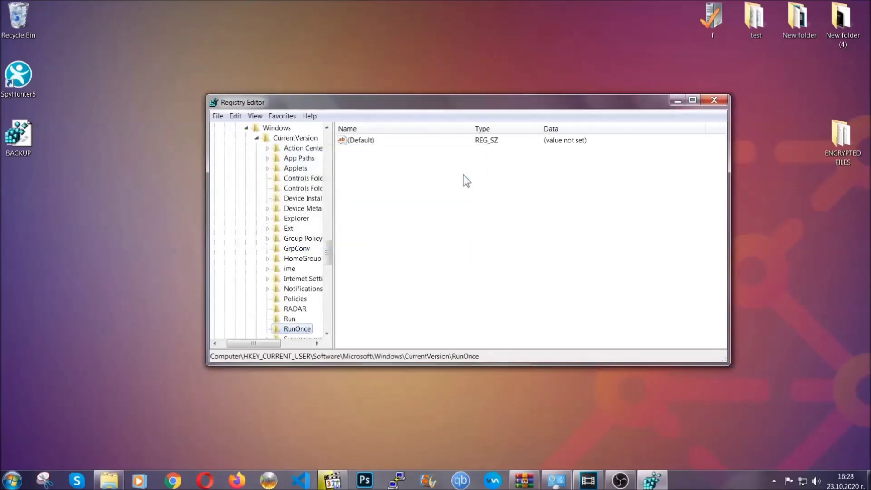
{"action": "scroll", "coordinate": [332, 250], "scroll_direction": "down", "scroll_amount": 2}
{"action": "scroll", "coordinate": [329, 259], "scroll_direction": "down", "scroll_amount": 1}
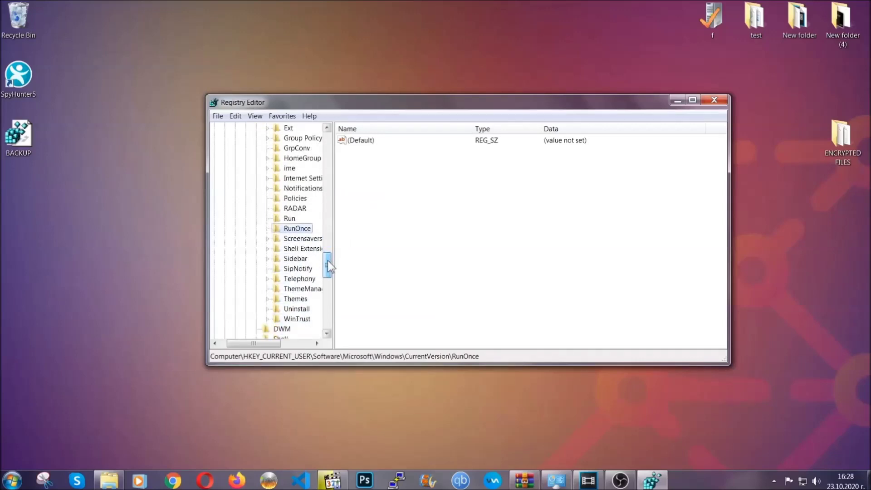
Delete the THE VIRUS startup value from the Run key, confirming the deletion.
{"action": "left_click", "coordinate": [289, 218]}
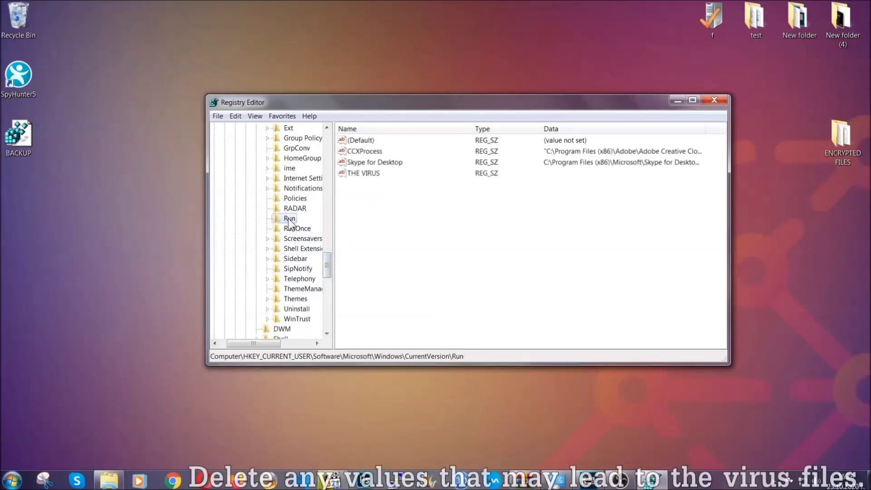
{"action": "left_click", "coordinate": [358, 174]}
{"action": "right_click", "coordinate": [358, 176]}
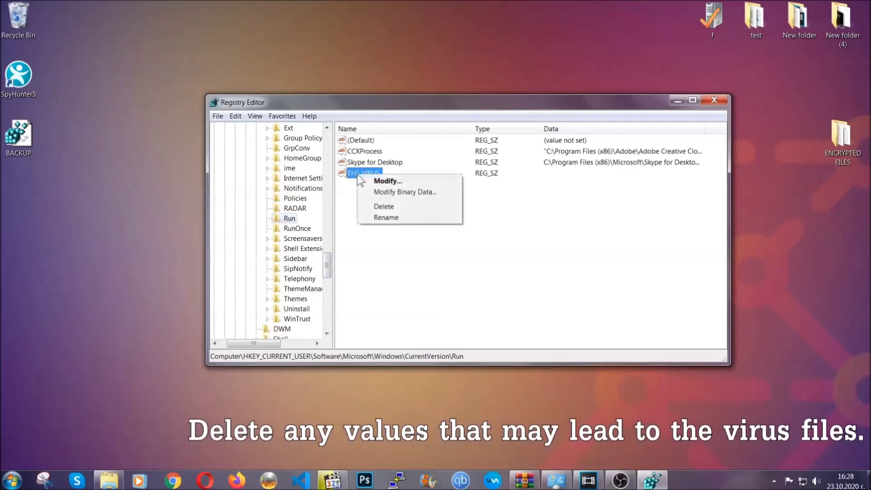
{"action": "left_click", "coordinate": [376, 207]}
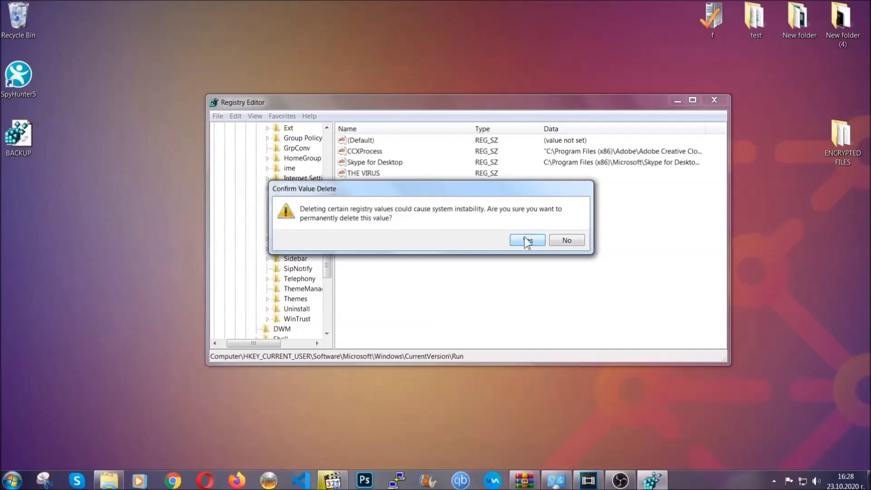
{"action": "left_click", "coordinate": [527, 240]}
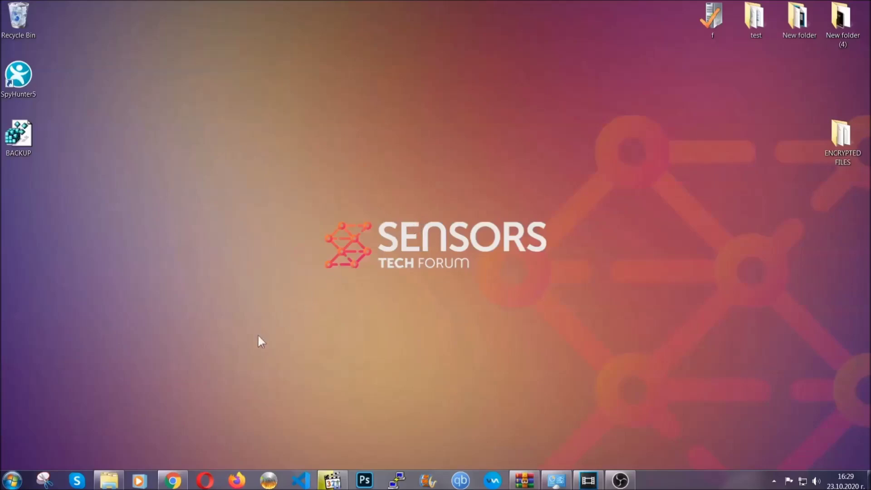
Return to the Sensors Tech Forum article in Chrome and expand Method 2, Restore Data via Windows Backup.
{"action": "left_click", "coordinate": [174, 482]}
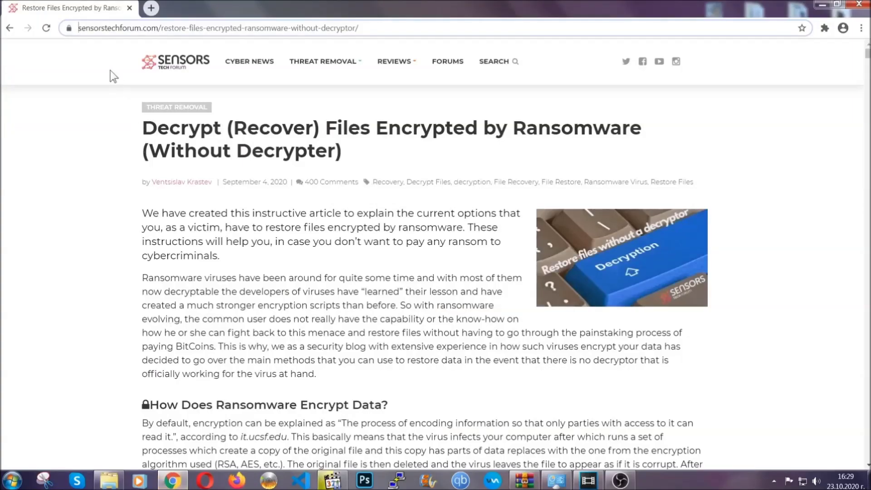
{"action": "left_click_drag", "start_coordinate": [79, 28], "coordinate": [393, 32]}
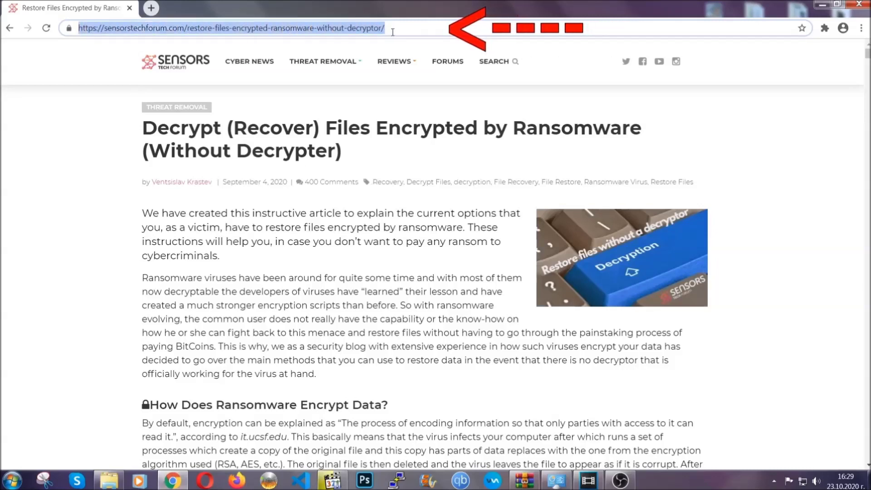
{"action": "mouse_move", "coordinate": [395, 61]}
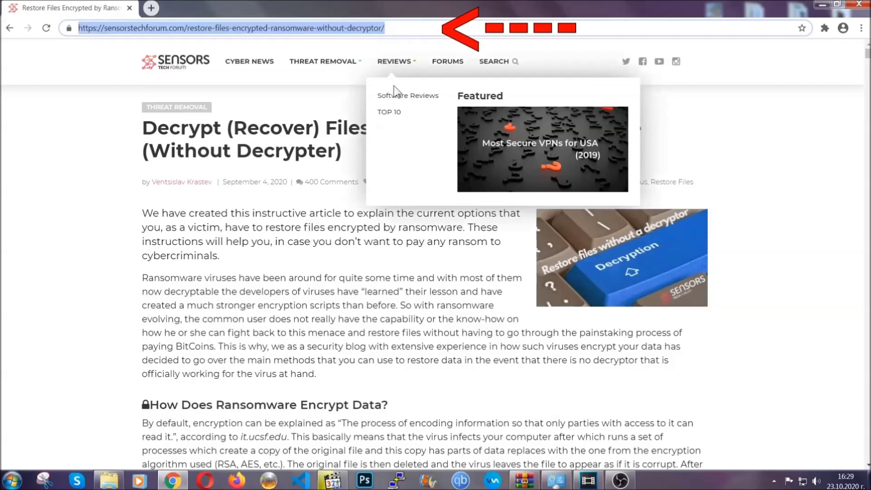
{"action": "scroll", "coordinate": [449, 247], "scroll_direction": "down", "scroll_amount": 3}
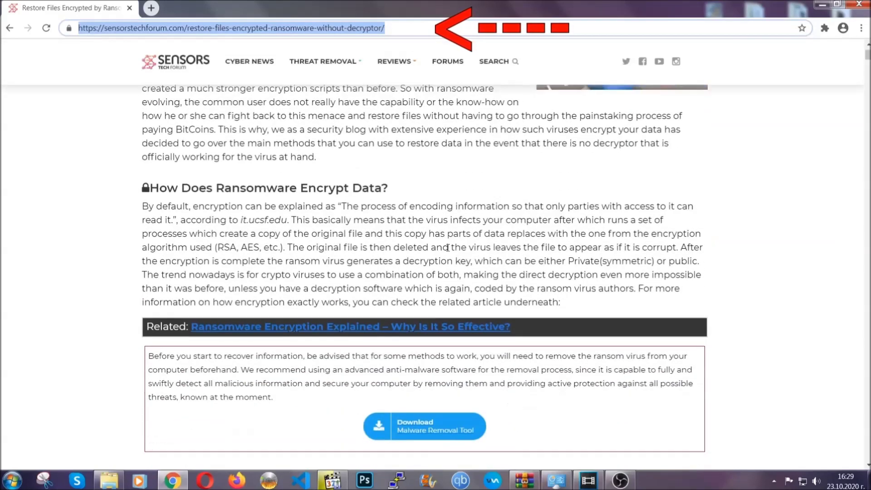
{"action": "scroll", "coordinate": [449, 248], "scroll_direction": "down", "scroll_amount": 2}
{"action": "scroll", "coordinate": [449, 248], "scroll_direction": "down", "scroll_amount": 2}
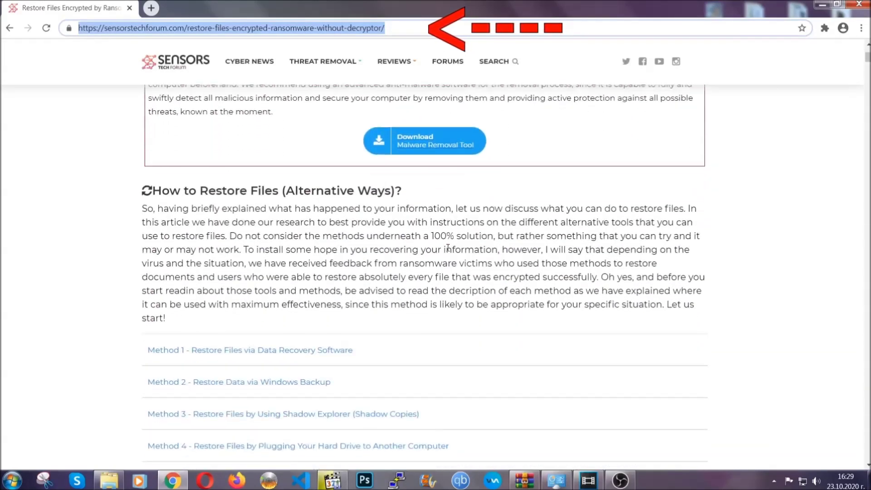
{"action": "scroll", "coordinate": [449, 248], "scroll_direction": "down", "scroll_amount": 2}
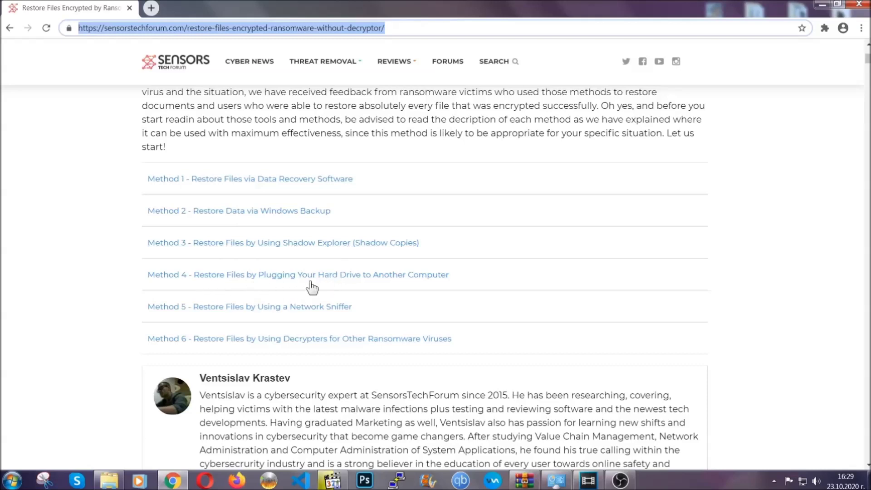
{"action": "left_click", "coordinate": [271, 210]}
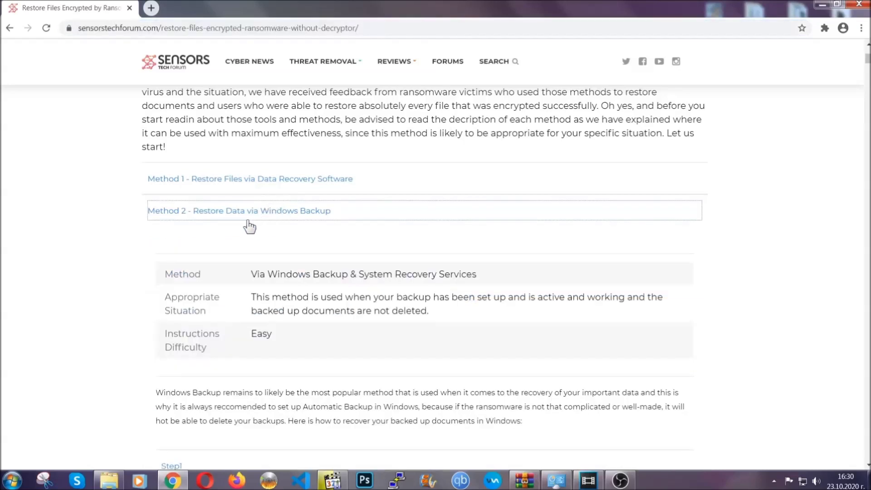
Review the Windows Backup summary, expand Steps 1, 2 and 3, then minimize the browser.
{"action": "left_click_drag", "start_coordinate": [260, 260], "coordinate": [306, 341]}
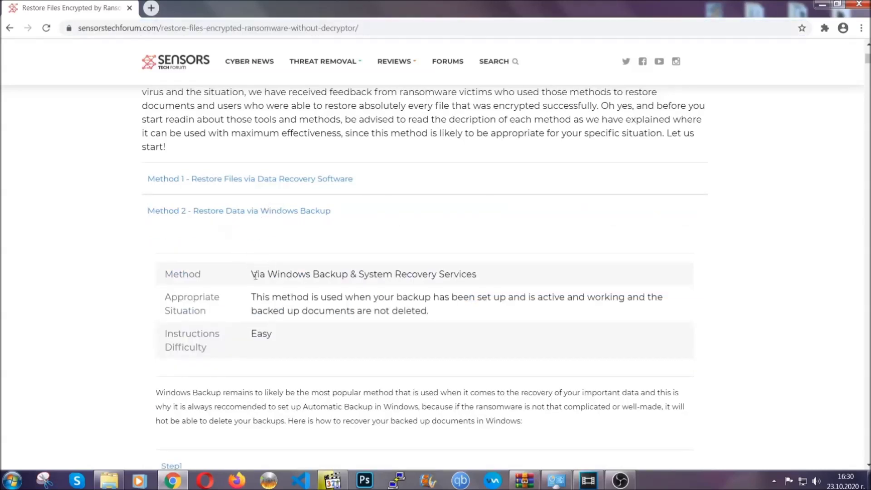
{"action": "left_click", "coordinate": [309, 340]}
{"action": "scroll", "coordinate": [311, 339], "scroll_direction": "down", "scroll_amount": 3}
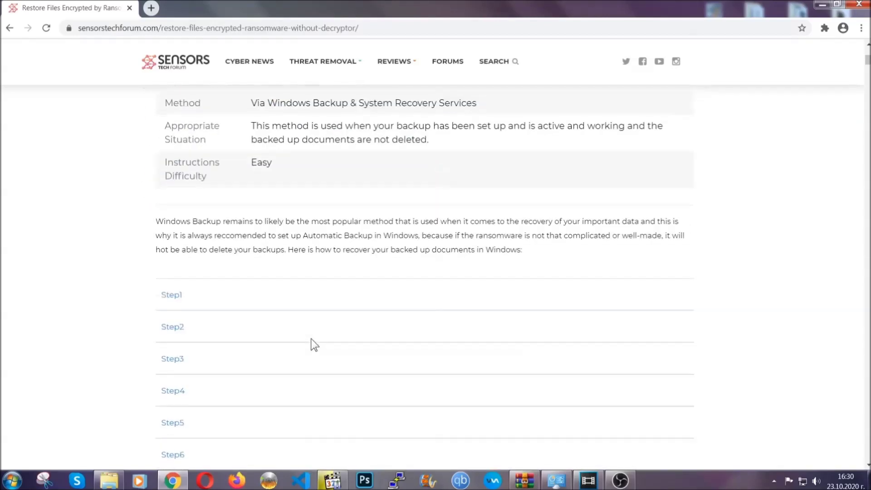
{"action": "scroll", "coordinate": [311, 339], "scroll_direction": "down", "scroll_amount": 1}
{"action": "left_click", "coordinate": [179, 238]}
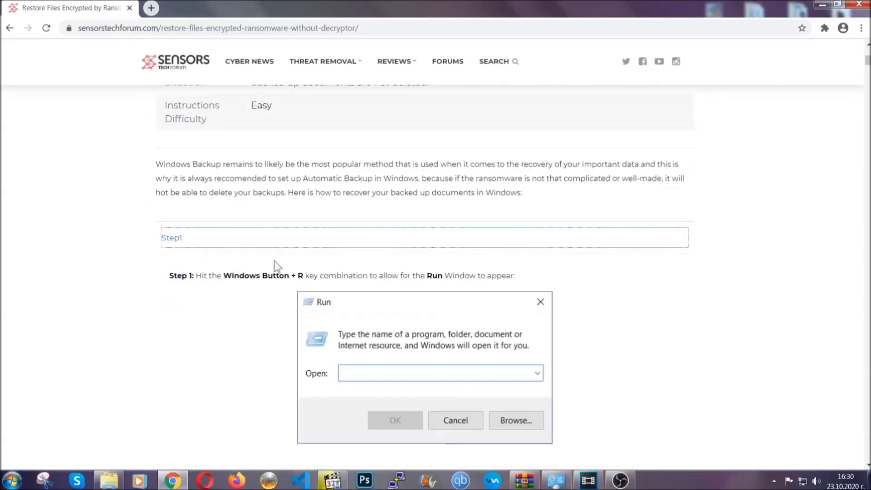
{"action": "scroll", "coordinate": [408, 281], "scroll_direction": "down", "scroll_amount": 4}
{"action": "left_click", "coordinate": [204, 286]}
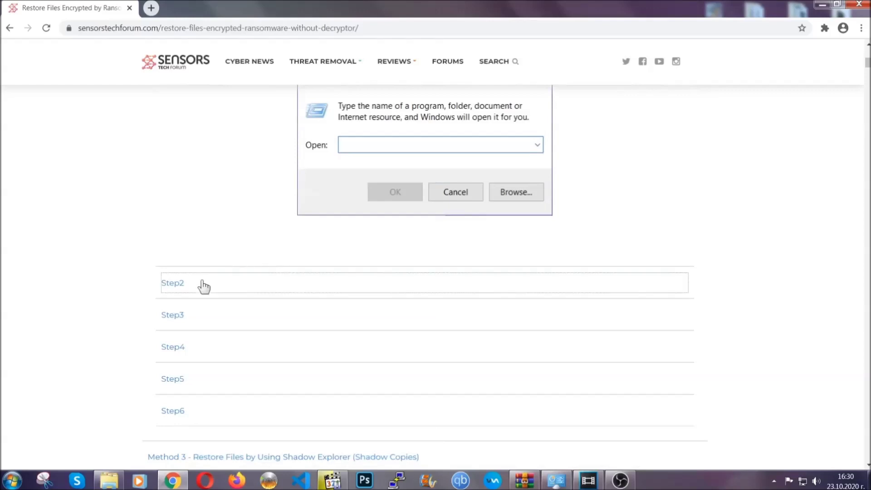
{"action": "scroll", "coordinate": [391, 287], "scroll_direction": "down", "scroll_amount": 4}
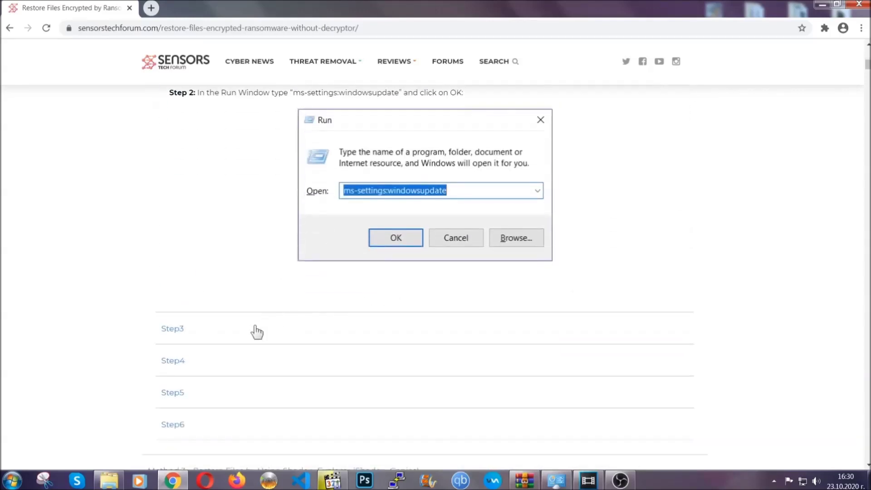
{"action": "left_click", "coordinate": [257, 330]}
{"action": "scroll", "coordinate": [383, 311], "scroll_direction": "down", "scroll_amount": 3}
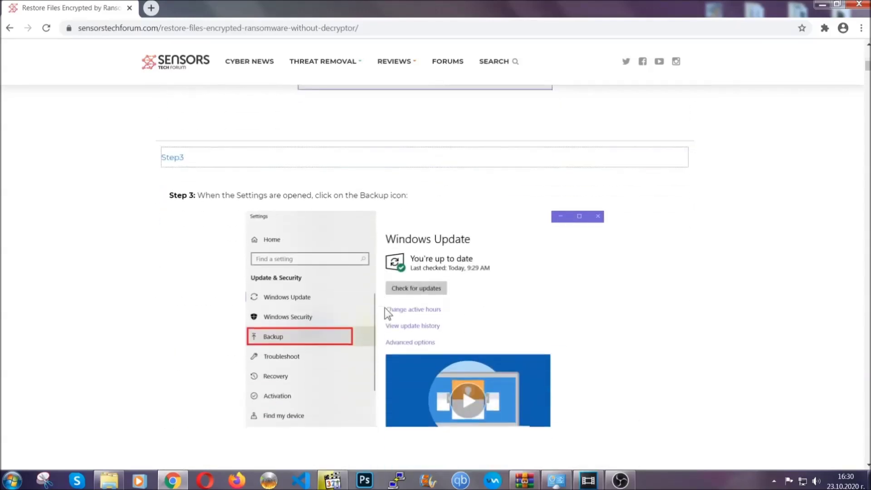
{"action": "scroll", "coordinate": [385, 308], "scroll_direction": "down", "scroll_amount": 2}
{"action": "scroll", "coordinate": [383, 310], "scroll_direction": "down", "scroll_amount": 2}
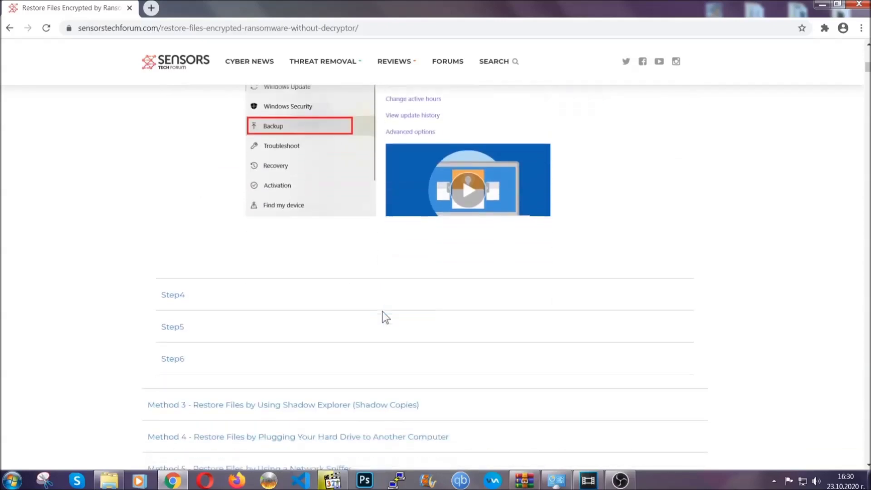
{"action": "scroll", "coordinate": [383, 311], "scroll_direction": "down", "scroll_amount": 1}
{"action": "scroll", "coordinate": [383, 311], "scroll_direction": "down", "scroll_amount": 2}
{"action": "scroll", "coordinate": [382, 311], "scroll_direction": "down", "scroll_amount": 2}
{"action": "scroll", "coordinate": [383, 312], "scroll_direction": "down", "scroll_amount": 1}
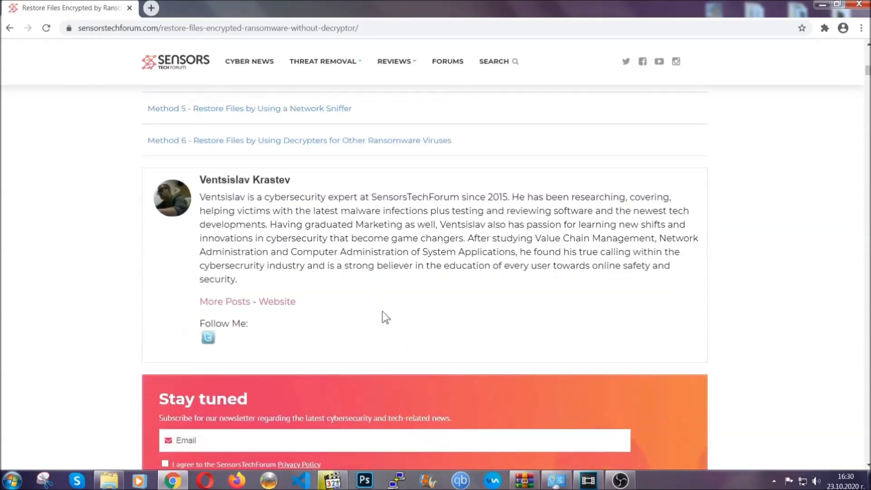
{"action": "scroll", "coordinate": [382, 311], "scroll_direction": "up", "scroll_amount": 2}
{"action": "scroll", "coordinate": [382, 310], "scroll_direction": "up", "scroll_amount": 5}
{"action": "scroll", "coordinate": [381, 321], "scroll_direction": "up", "scroll_amount": 4}
{"action": "scroll", "coordinate": [381, 324], "scroll_direction": "up", "scroll_amount": 5}
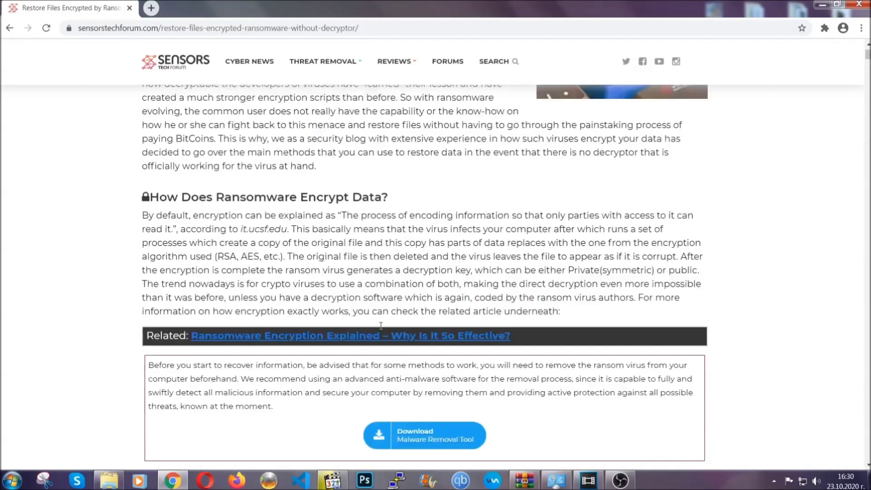
{"action": "scroll", "coordinate": [381, 325], "scroll_direction": "up", "scroll_amount": 3}
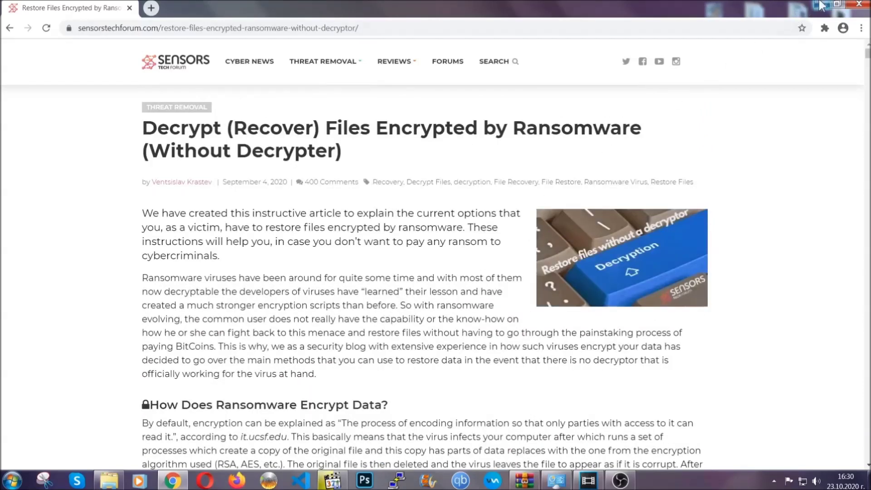
{"action": "left_click", "coordinate": [822, 5]}
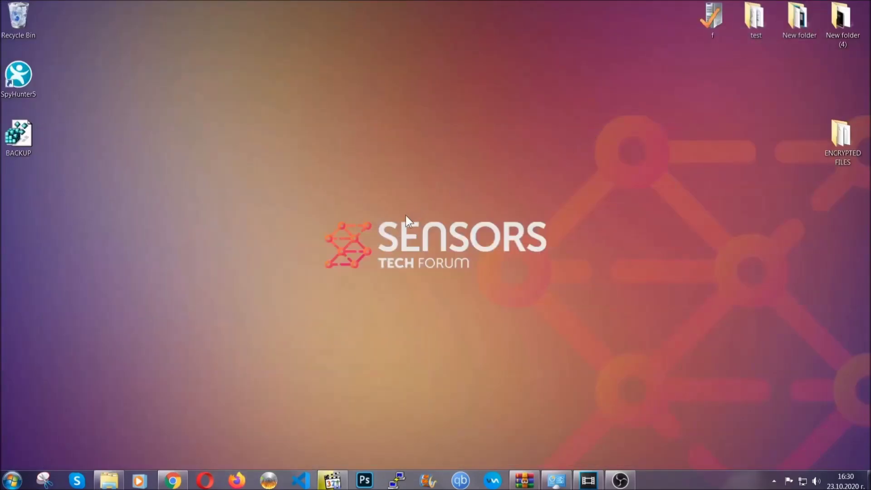